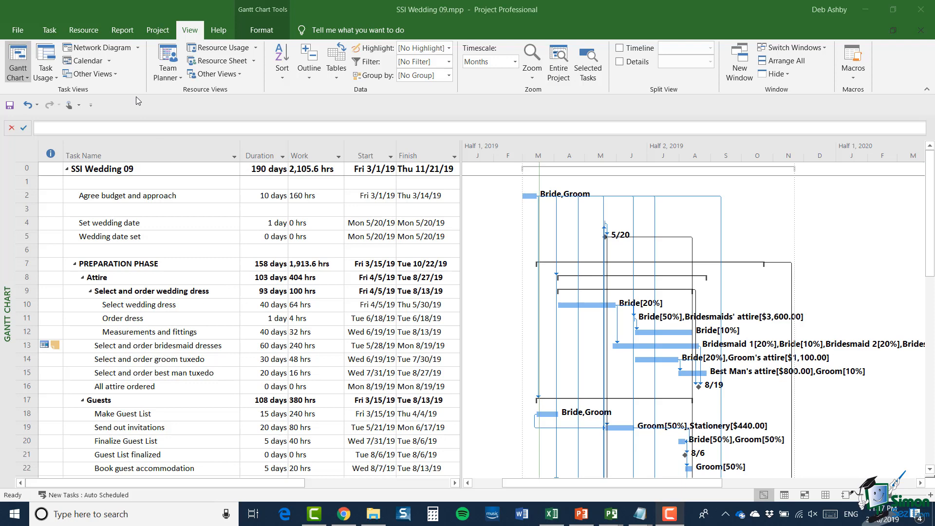
left_click(27, 78)
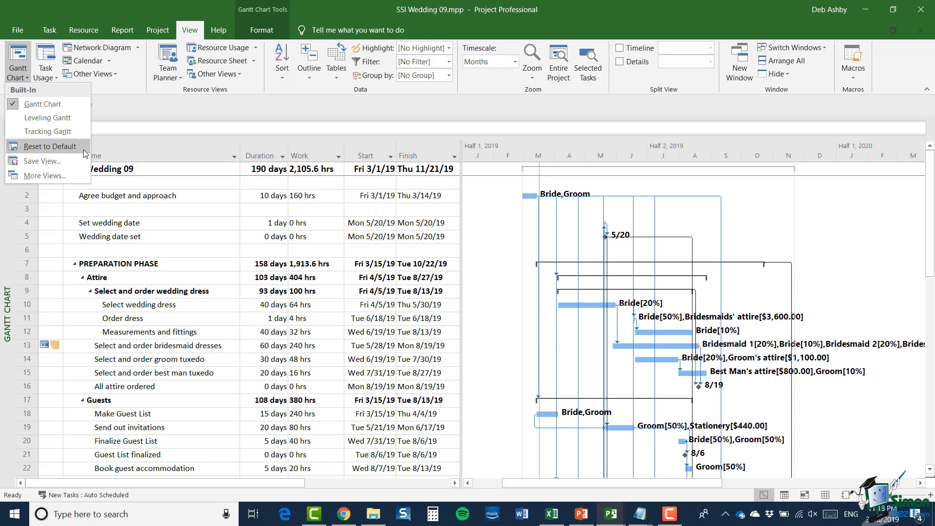
left_click(152, 122)
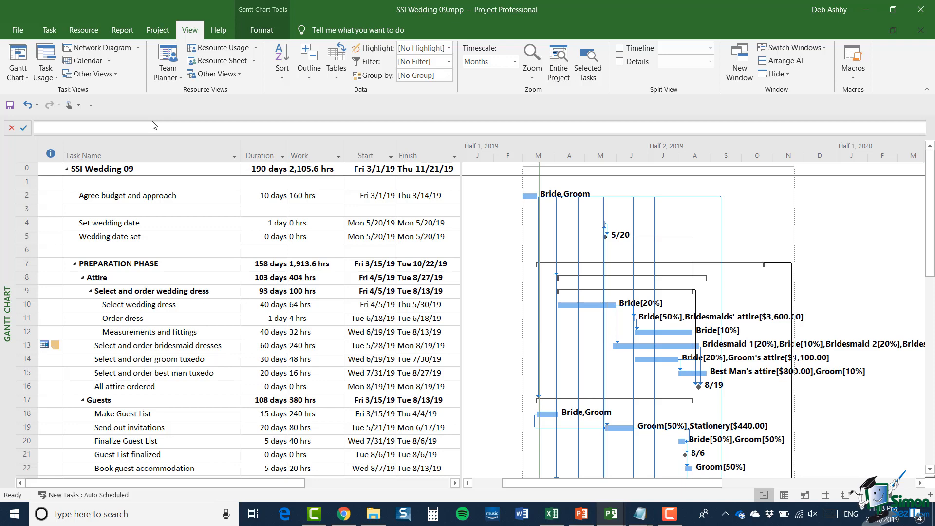
Add the Gantt Chart Wizard from Commands Not in the Ribbon to the Quick Access Toolbar.
left_click(91, 106)
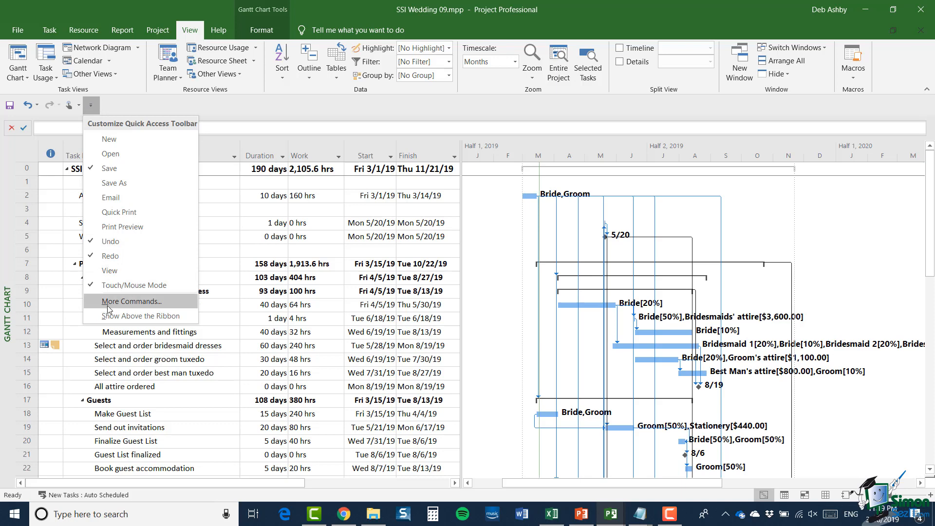
left_click(163, 306)
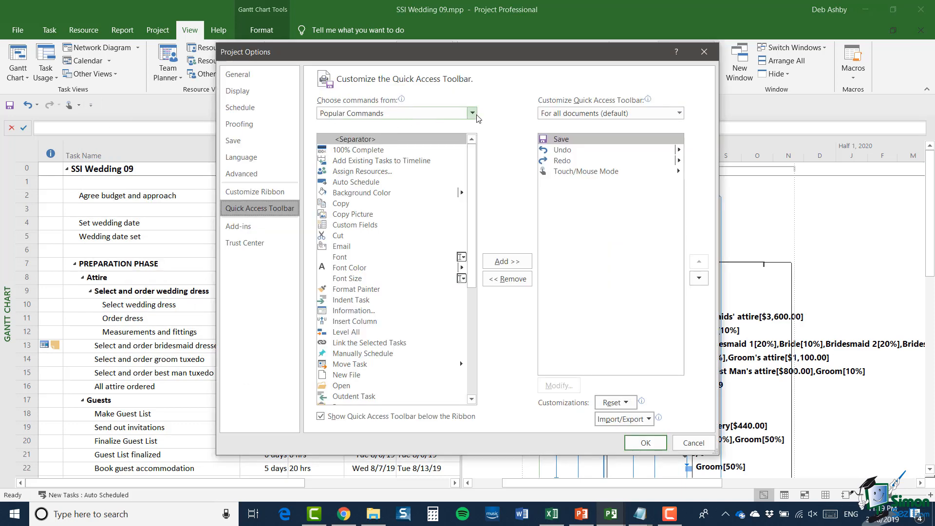
left_click(475, 115)
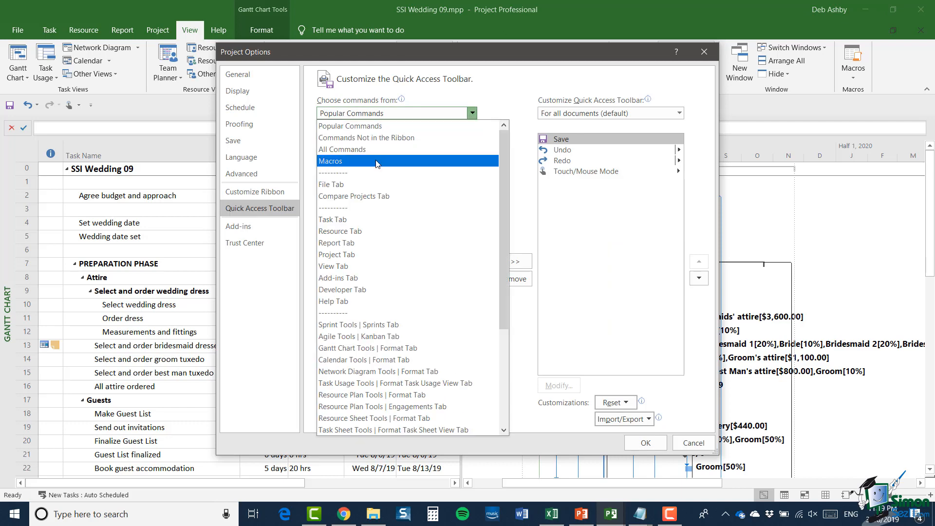
key("Down")
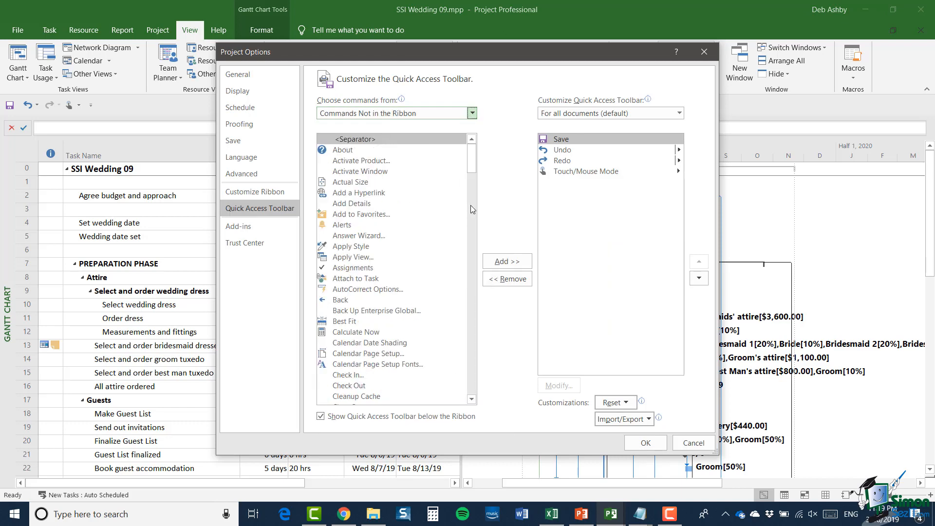
left_click_drag(472, 159, 473, 230)
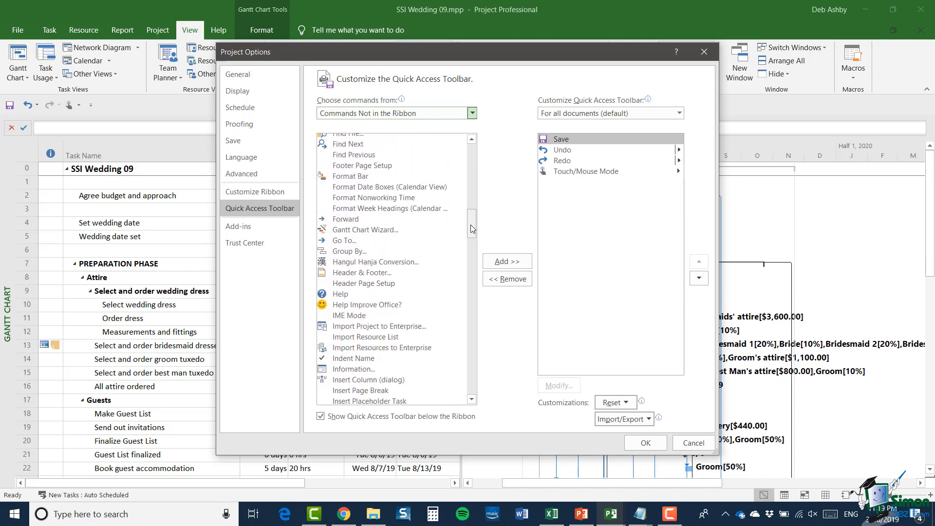
left_click(368, 230)
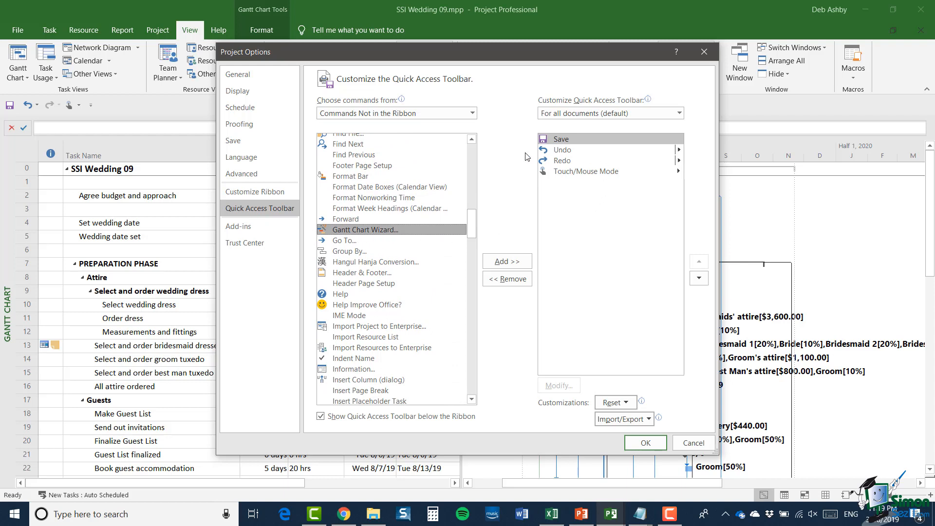
left_click(512, 263)
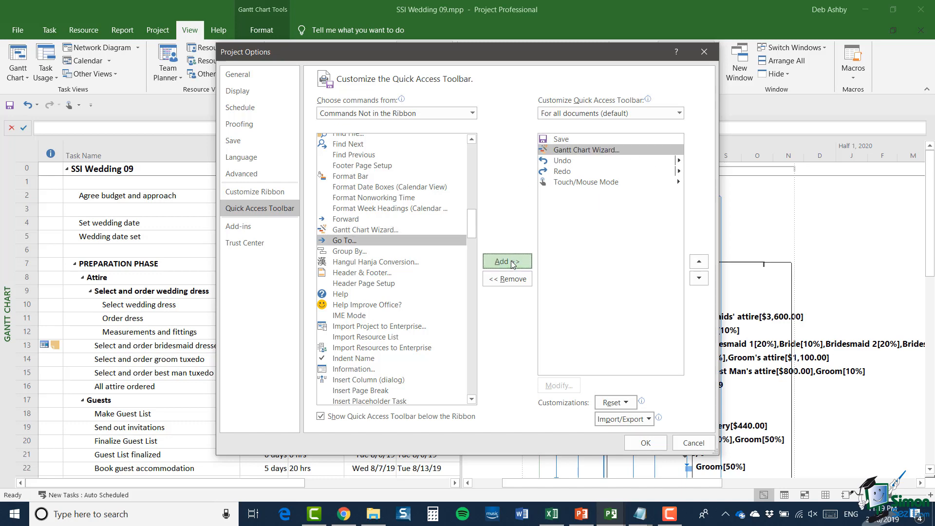
left_click(646, 444)
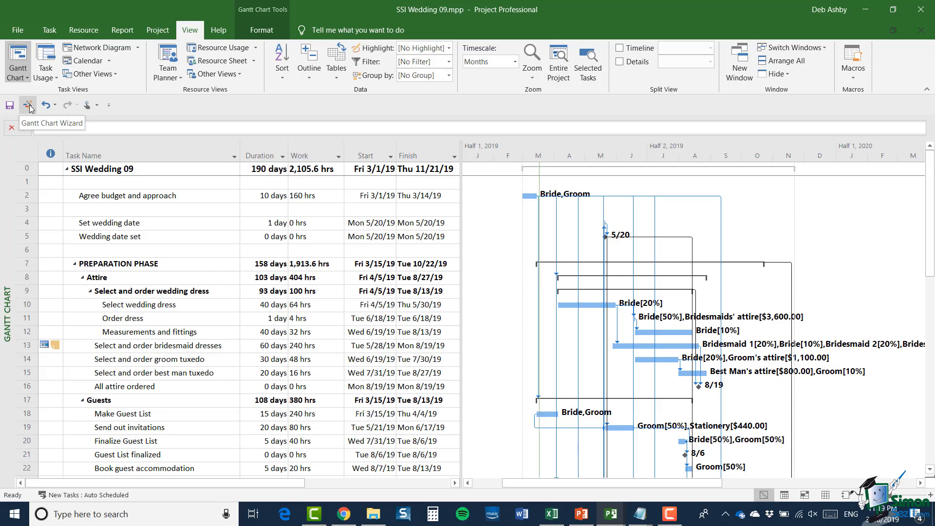
Start the Gantt Chart Wizard and choose the Standard chart information with None as the task information on the bars.
left_click(29, 105)
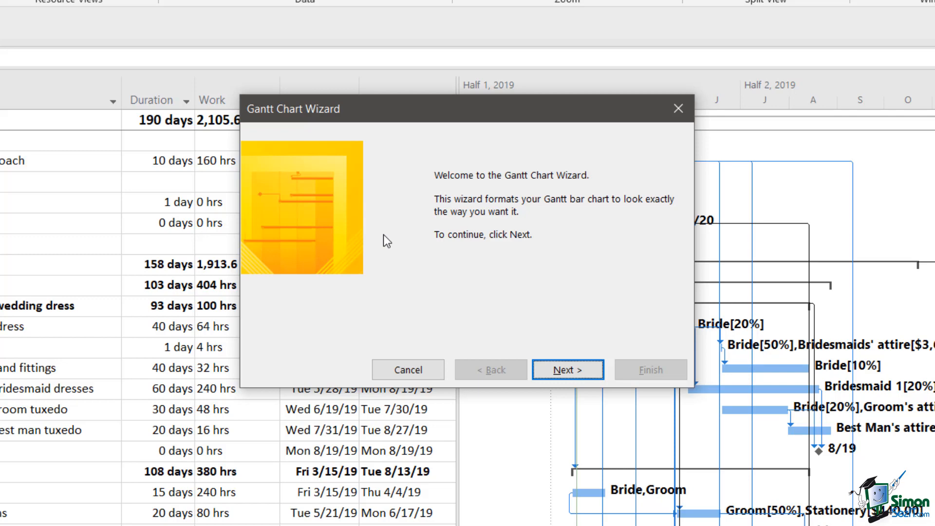
left_click(575, 374)
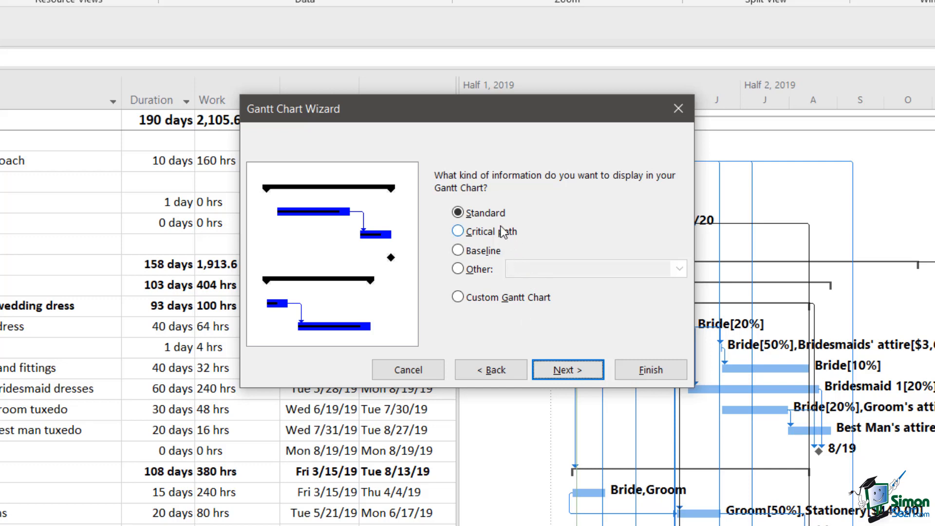
left_click(569, 371)
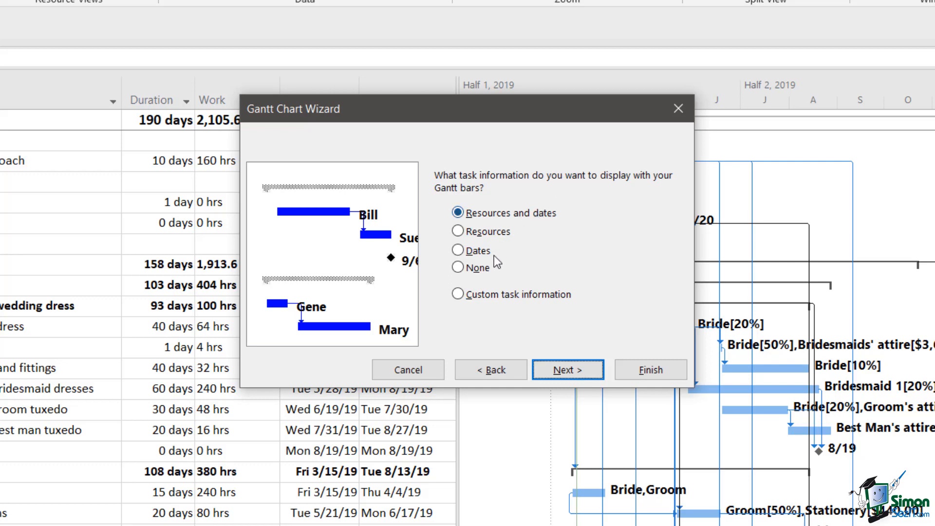
left_click(460, 268)
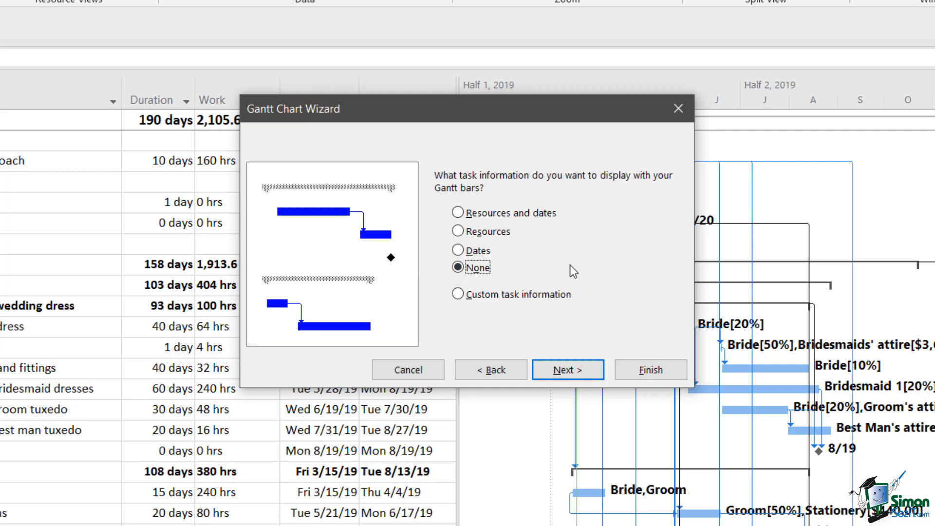
left_click(573, 372)
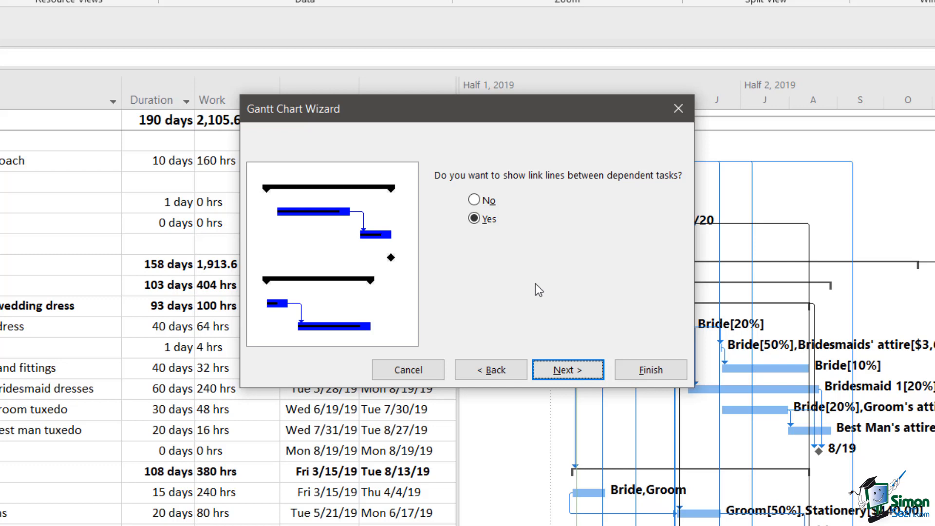
Format the Gantt chart with link lines shown between dependent tasks, exit the wizard and undo the formatting.
left_click(487, 200)
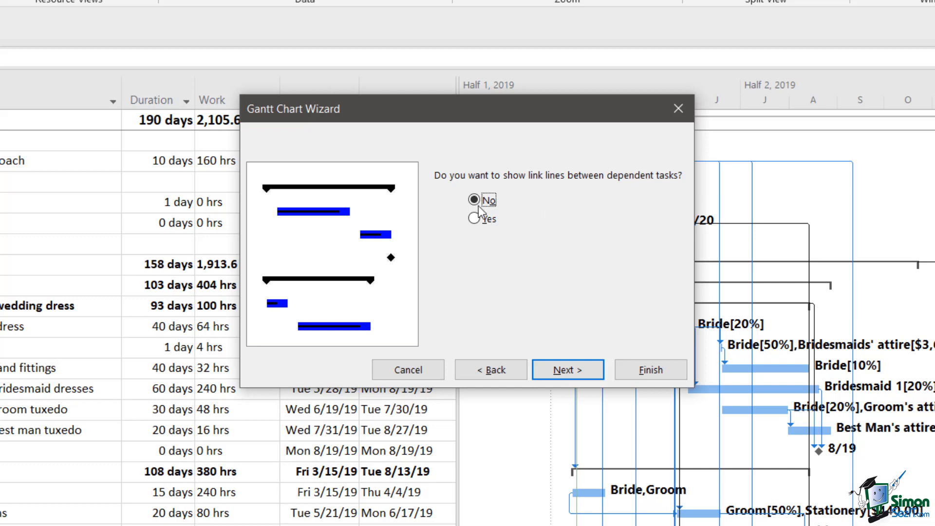
left_click(484, 218)
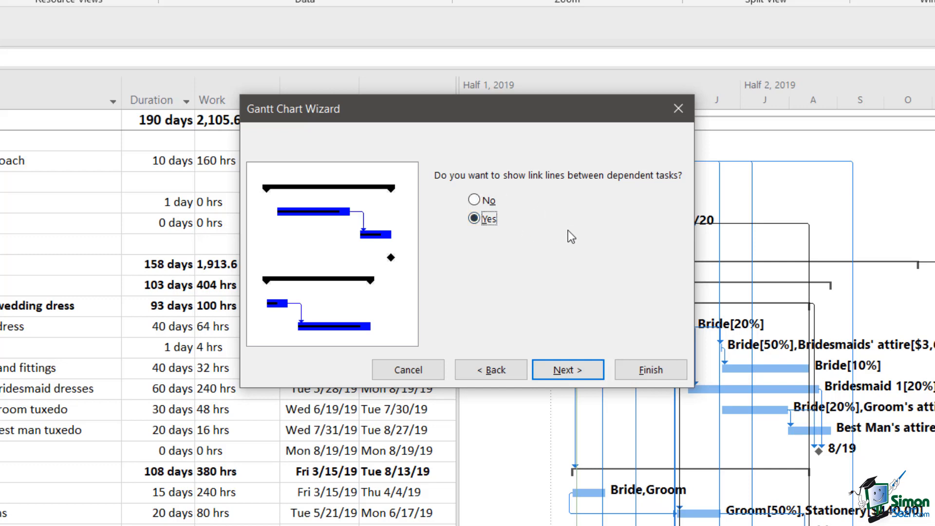
left_click(568, 371)
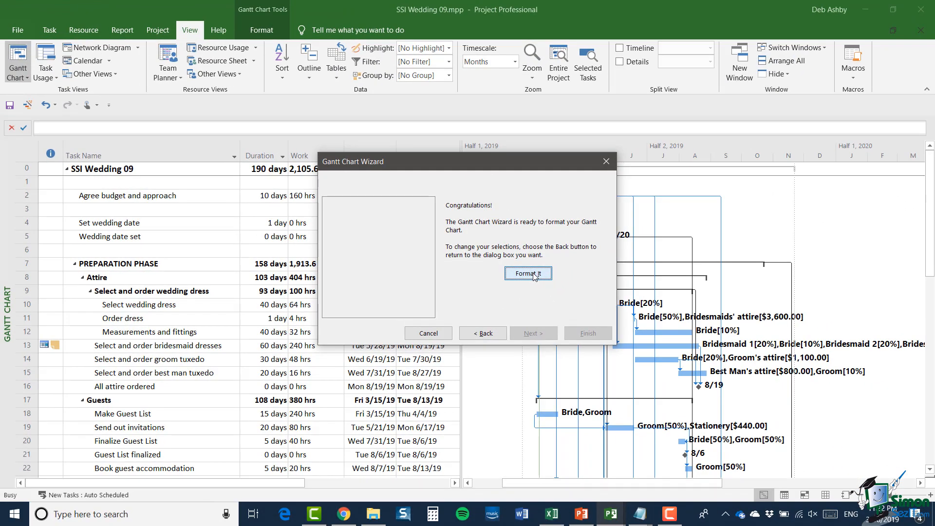
left_click(535, 275)
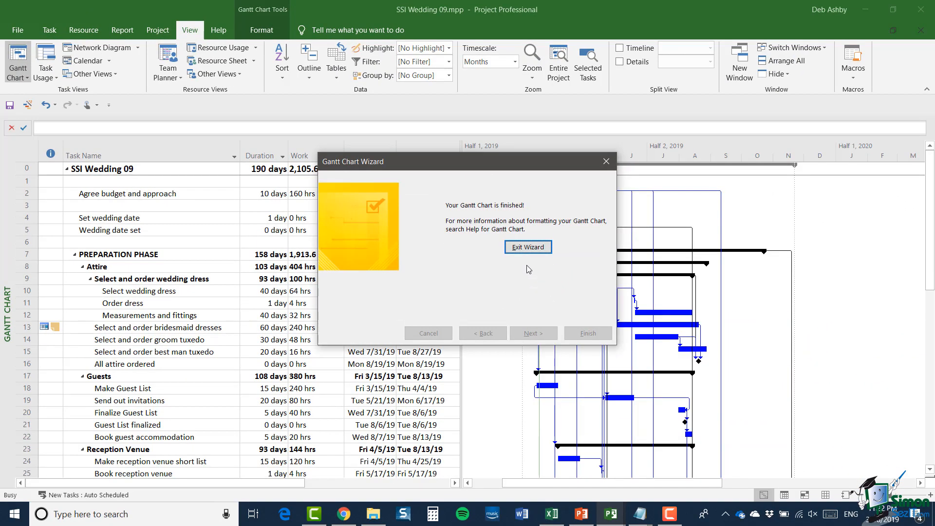
left_click(528, 248)
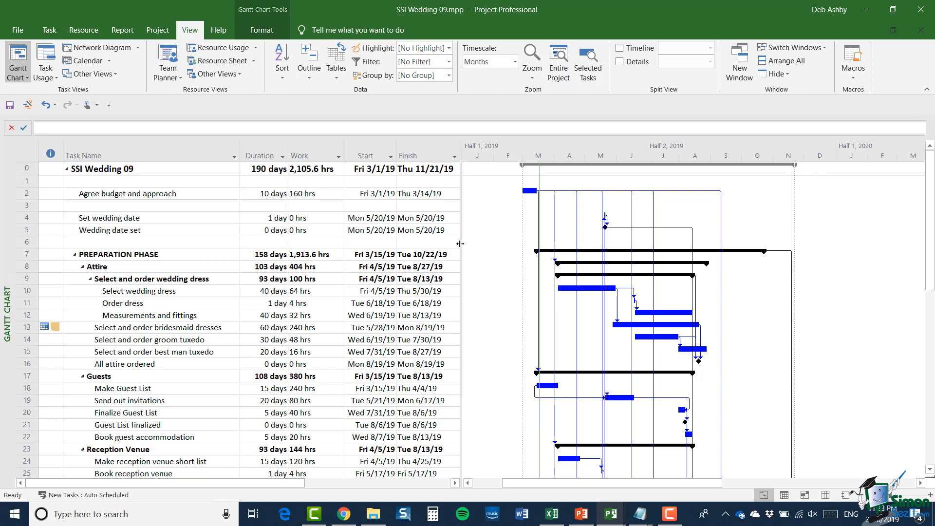
left_click(45, 105)
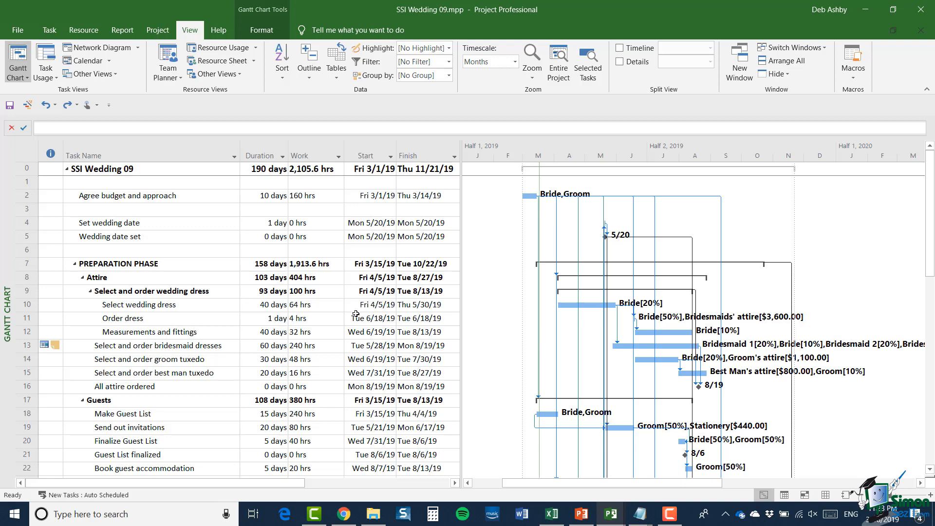
Copy the Gantt Chart view as "DA Gantt Chart" and apply the new view.
left_click(117, 75)
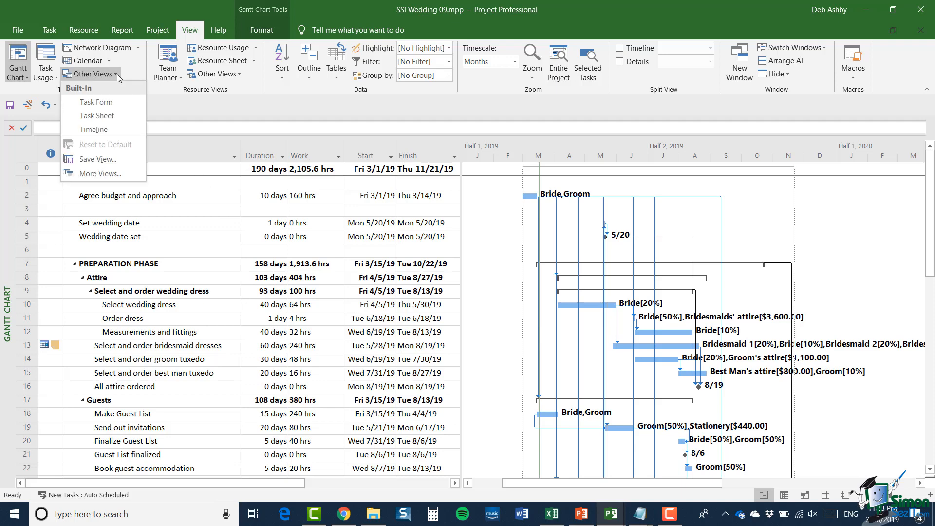
left_click(107, 174)
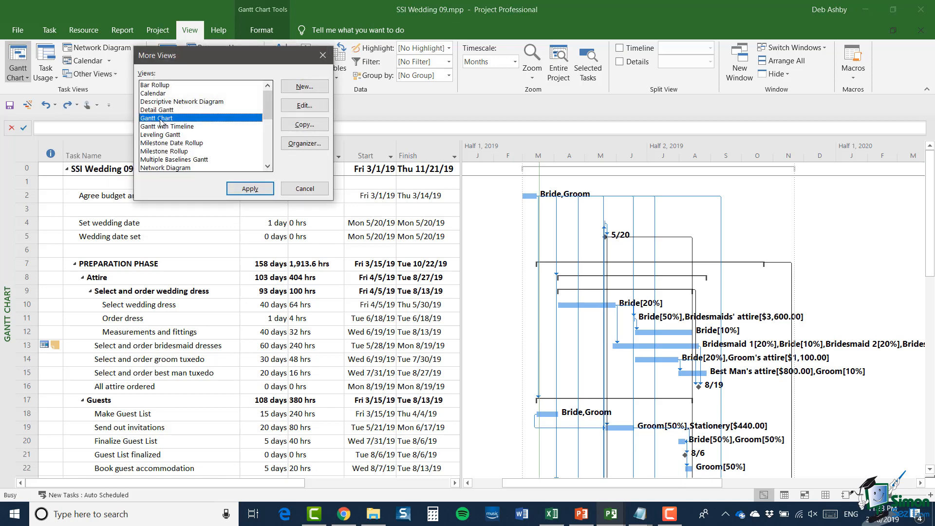
left_click(305, 125)
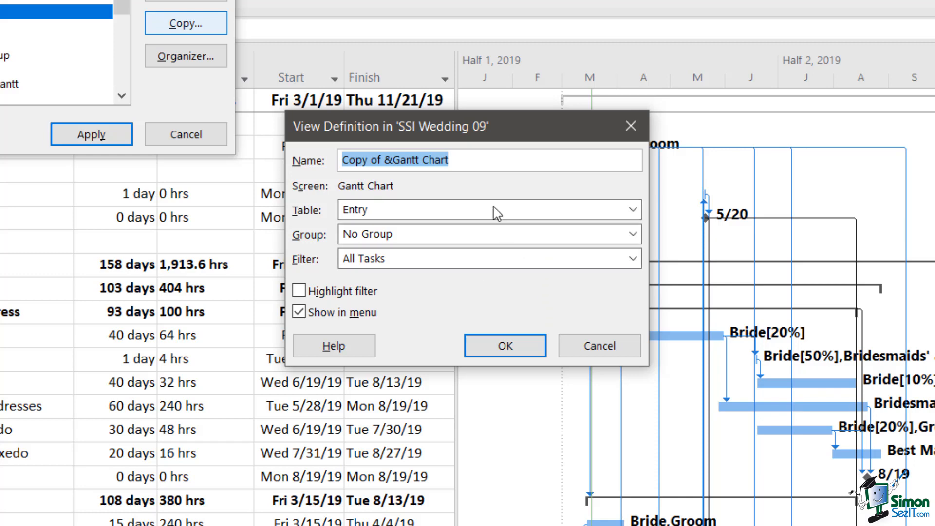
type("DA Ga")
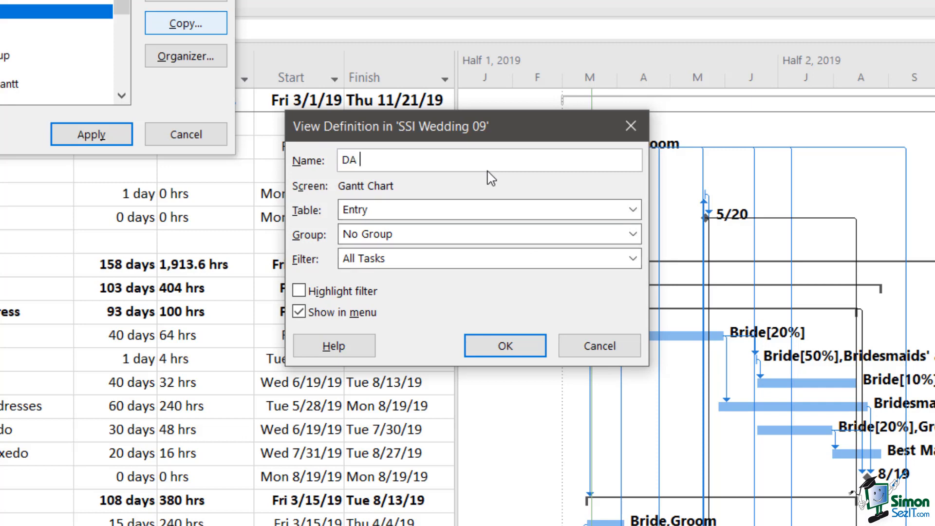
type("ntt Chart")
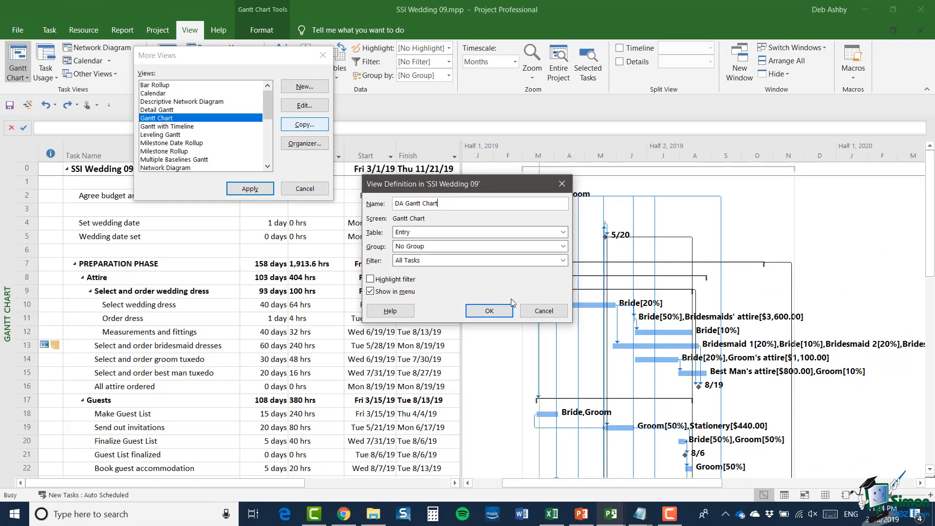
left_click(502, 310)
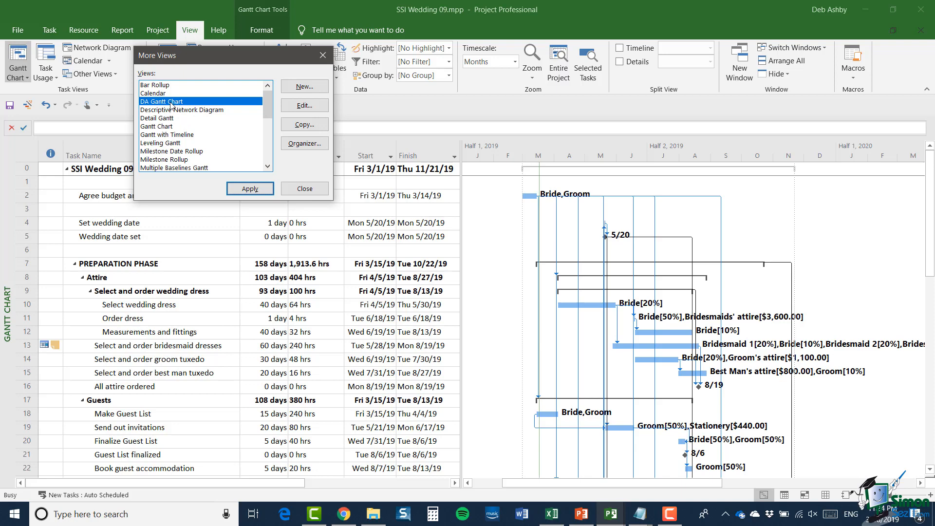
left_click(254, 192)
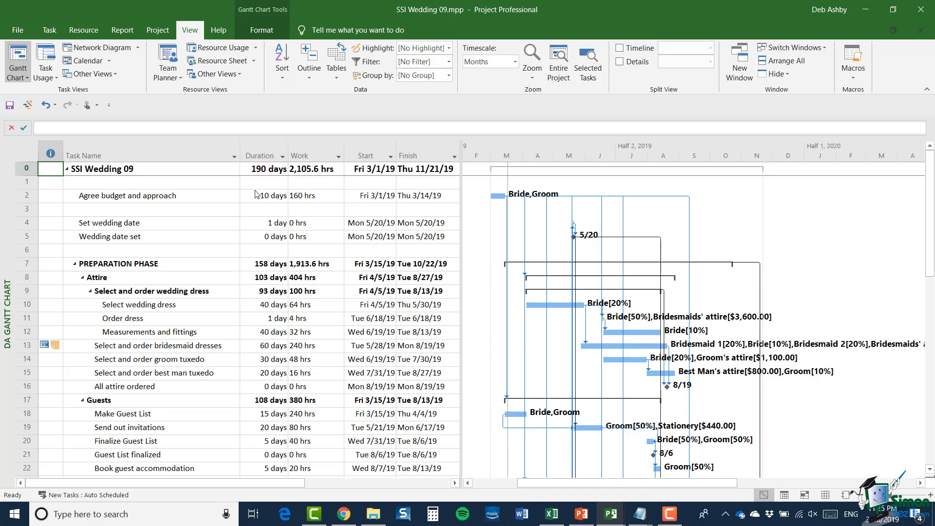
Choose the Entry table and widen the table area to reveal the columns up to Add New Column.
left_click(339, 76)
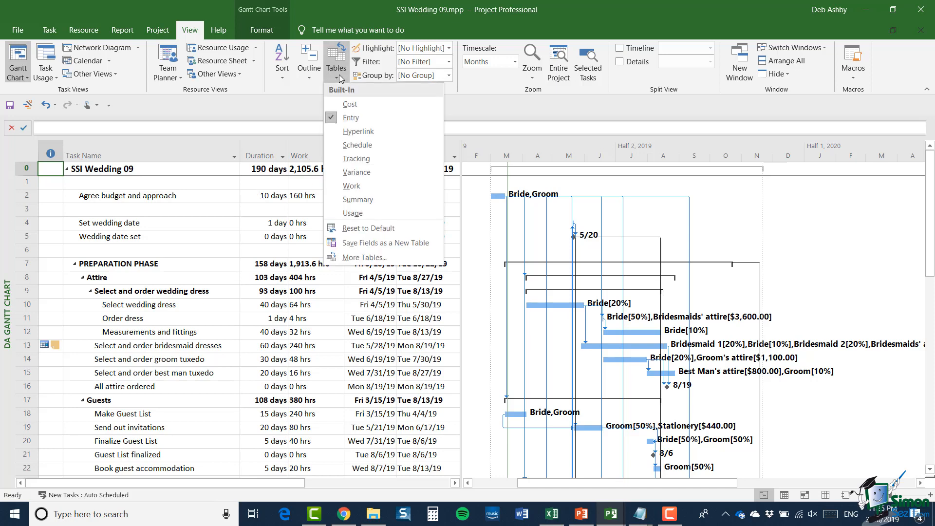
left_click(381, 118)
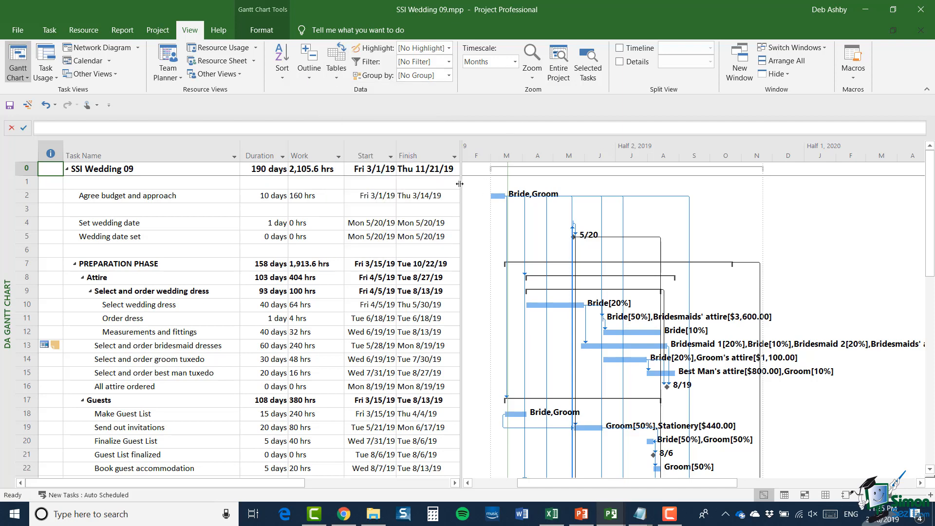
left_click_drag(460, 183, 733, 213)
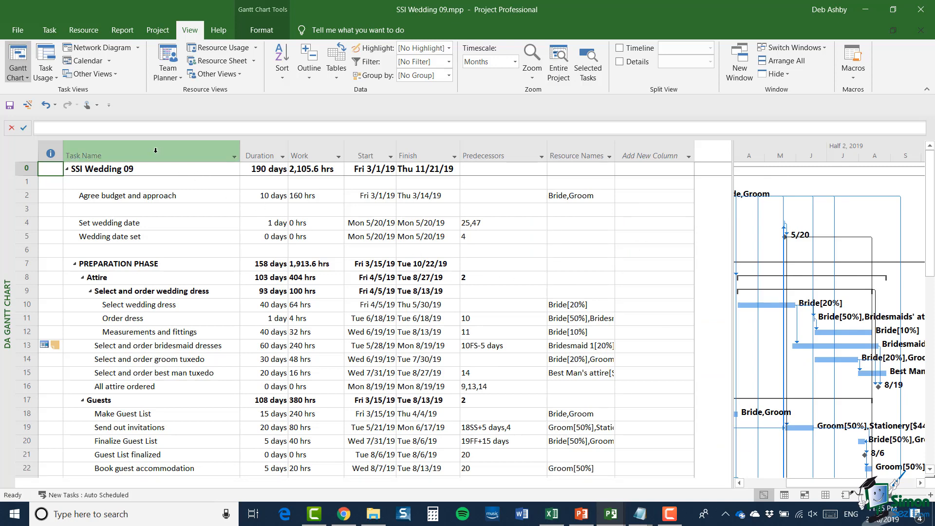
Select the columns from Task Name to Predecessors and apply Best Fit to the Task Name field's width.
left_click(182, 149)
left_click_drag(182, 149, 500, 162)
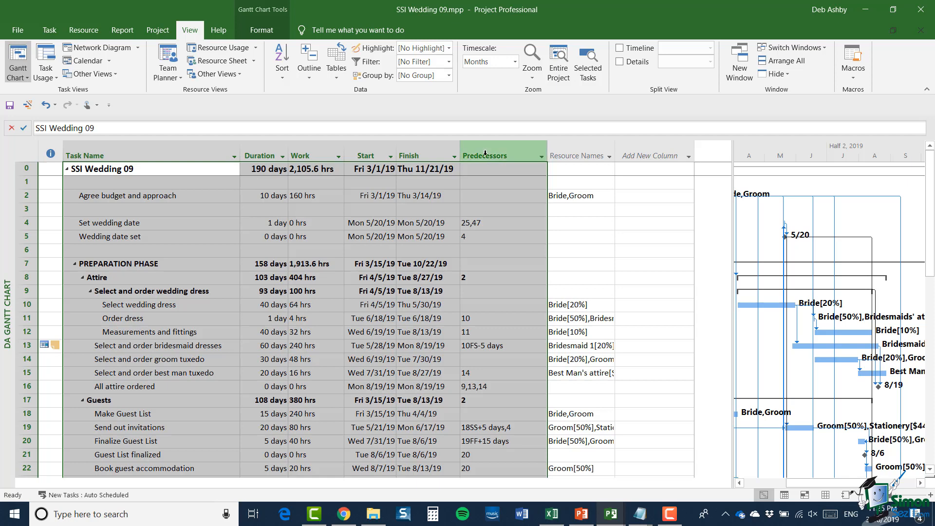
right_click(485, 153)
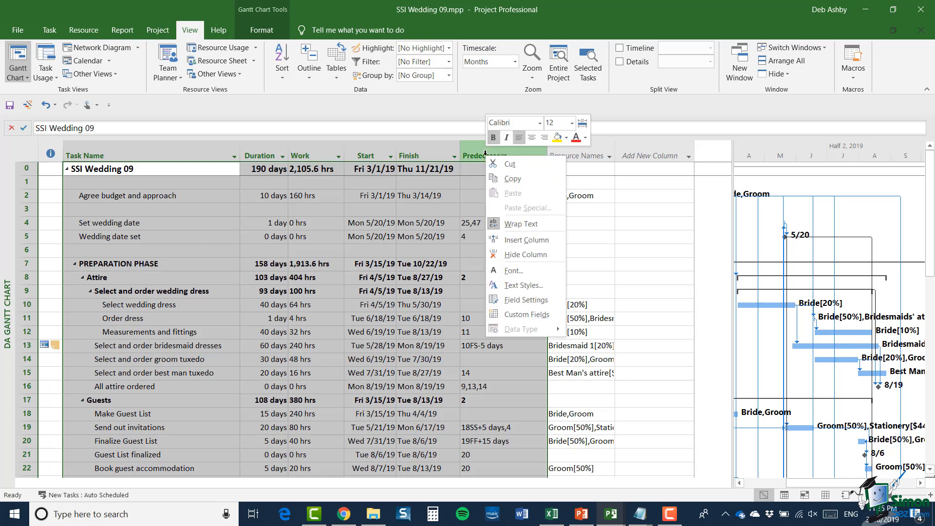
left_click(518, 300)
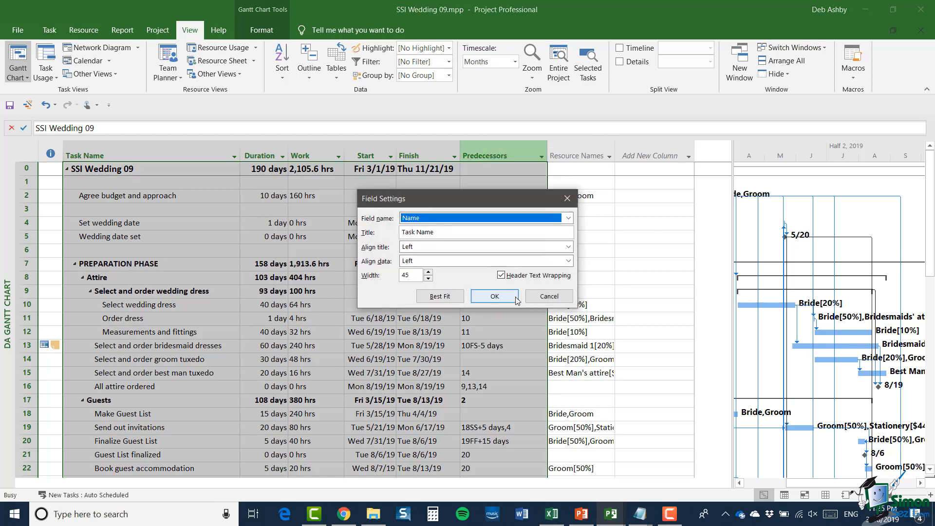
left_click(441, 297)
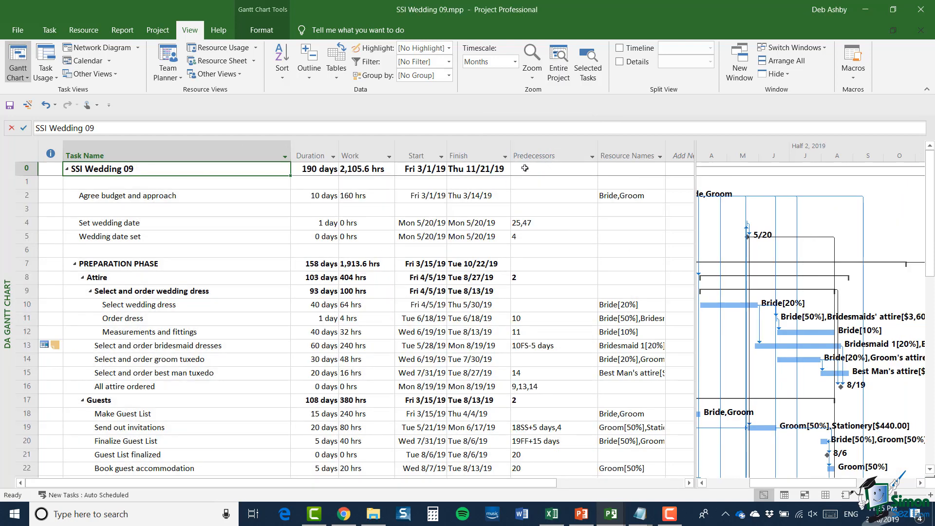
Hide the Predecessors and Work columns from the task table.
left_click(537, 151)
right_click(538, 151)
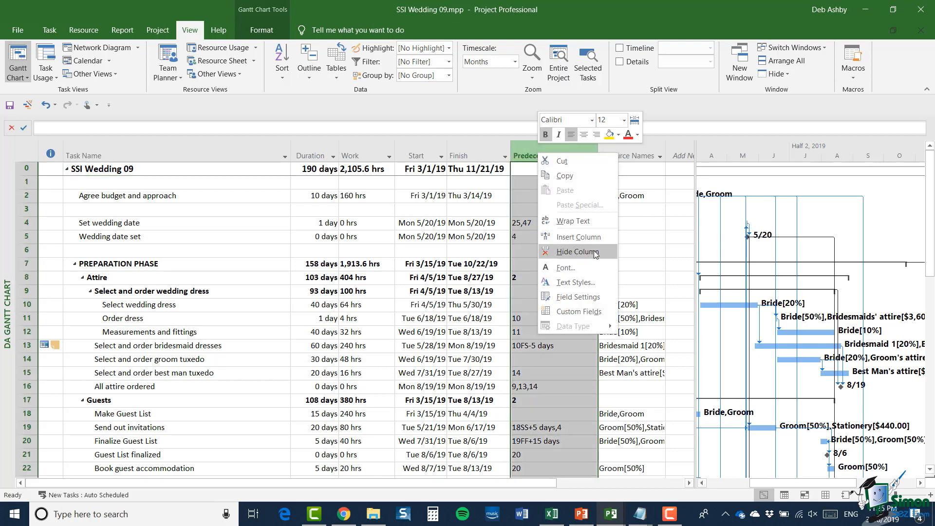
left_click(577, 252)
left_click(353, 156)
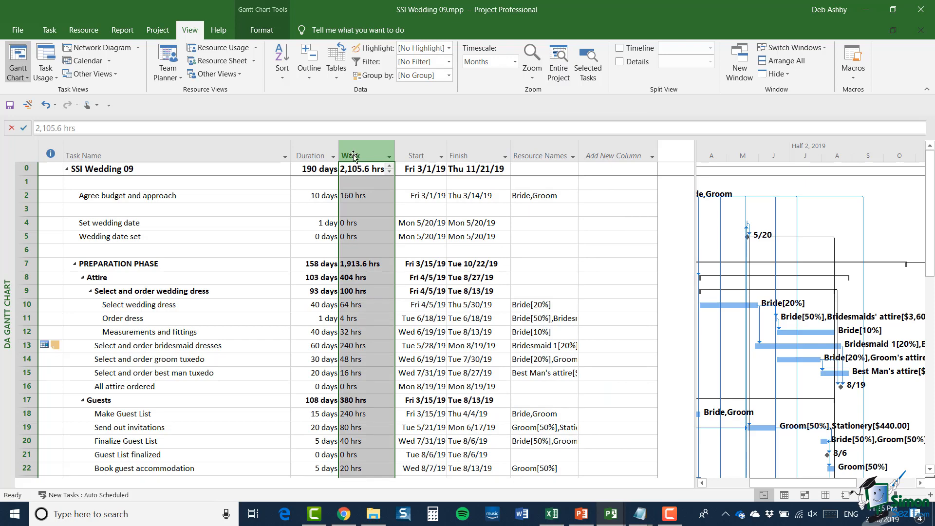
right_click(354, 156)
left_click(396, 257)
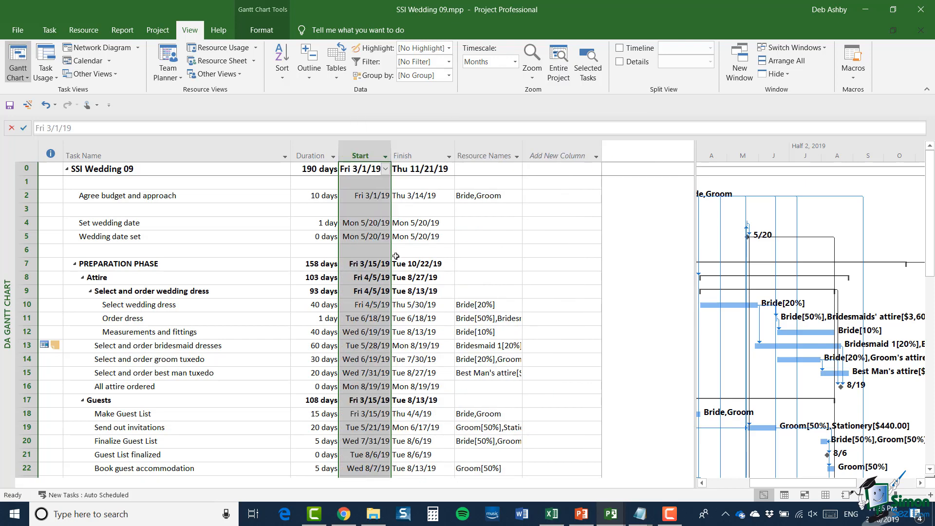
Center-align the data in the Finish column through its field settings.
left_click(414, 153)
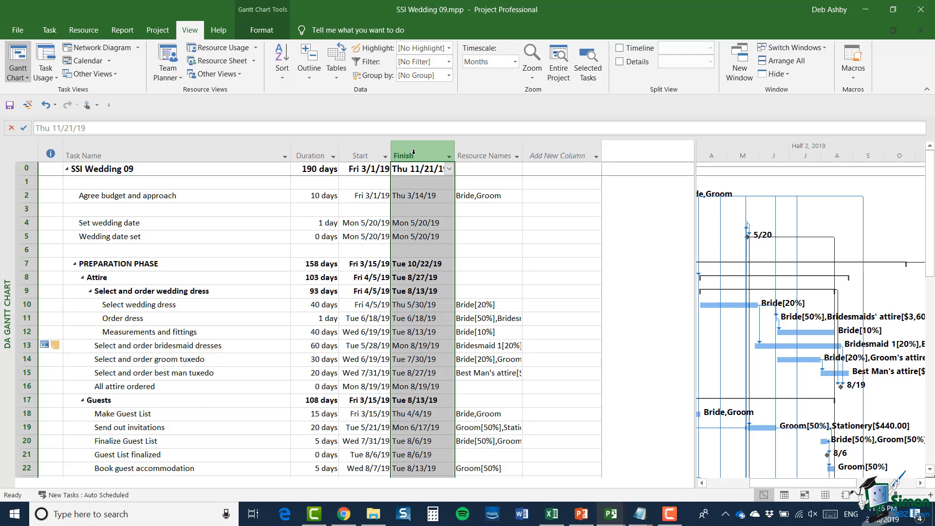
right_click(414, 154)
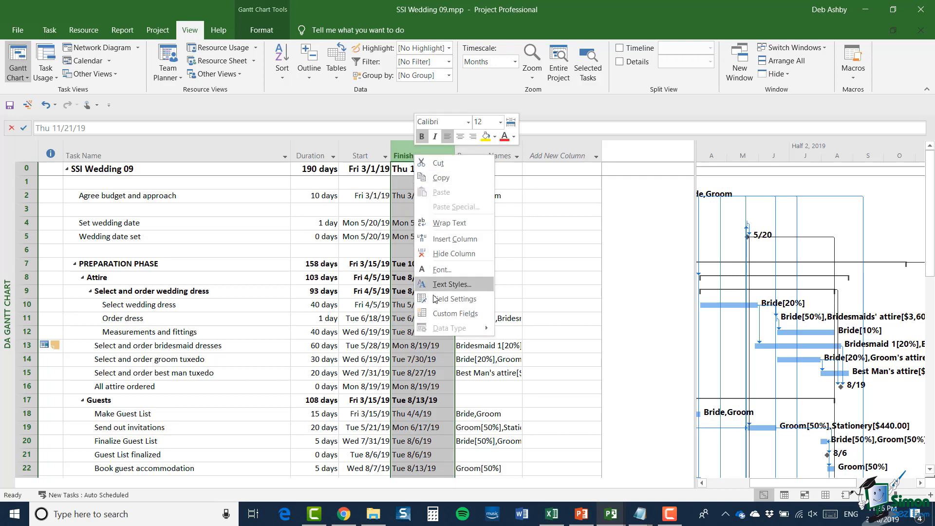
left_click(450, 299)
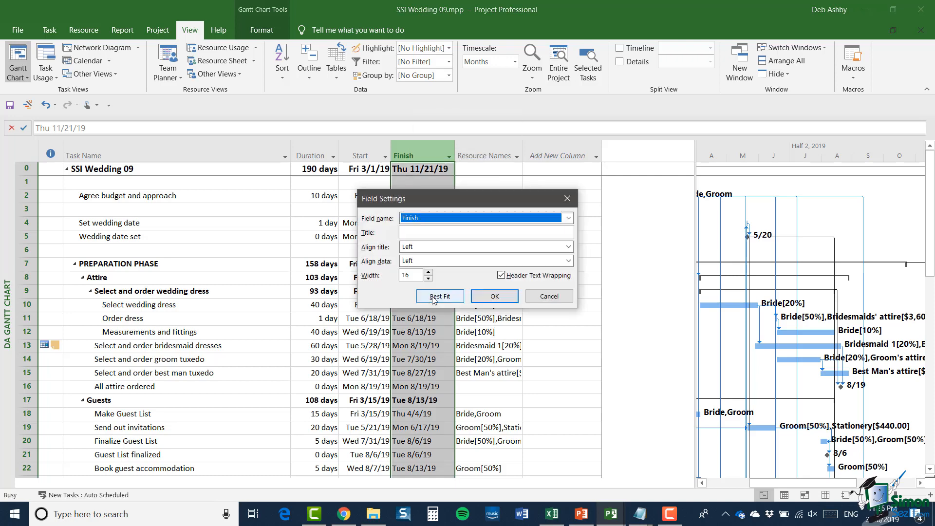
left_click(568, 260)
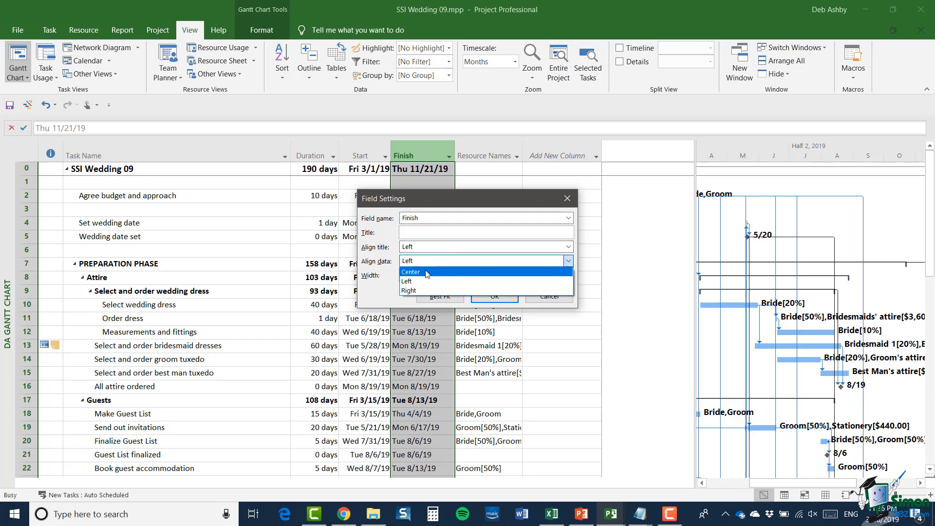
left_click(412, 272)
left_click(494, 296)
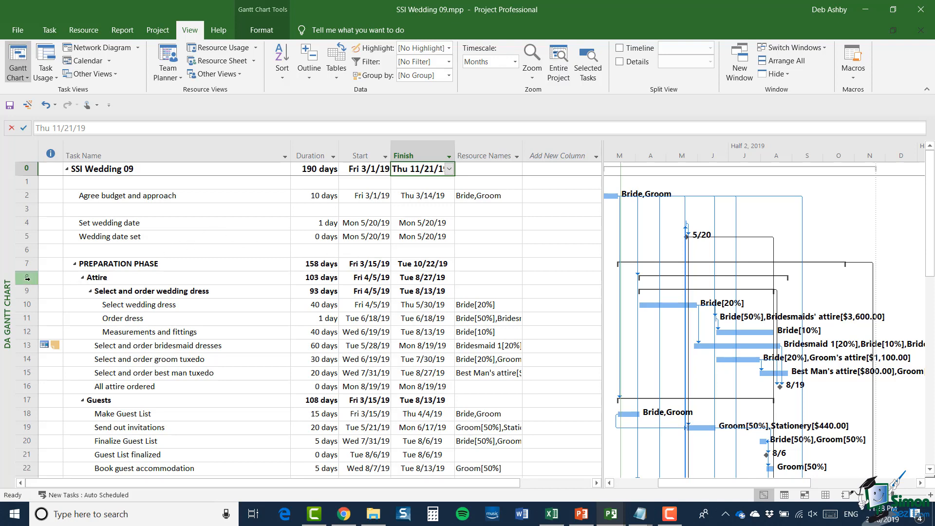
Try the Berlin Sans FB Demi font on the task rows from Attire through All attire ordered, then undo the font change.
left_click_drag(27, 278, 23, 386)
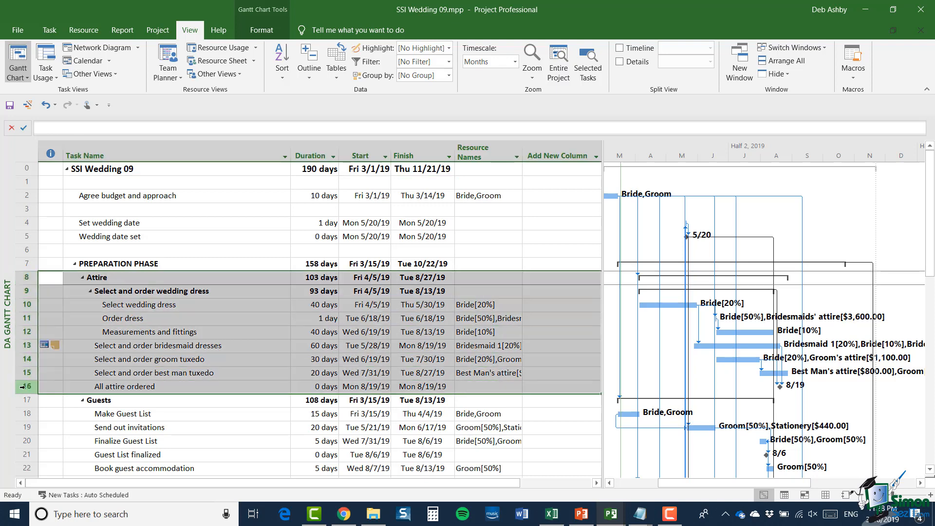
right_click(221, 302)
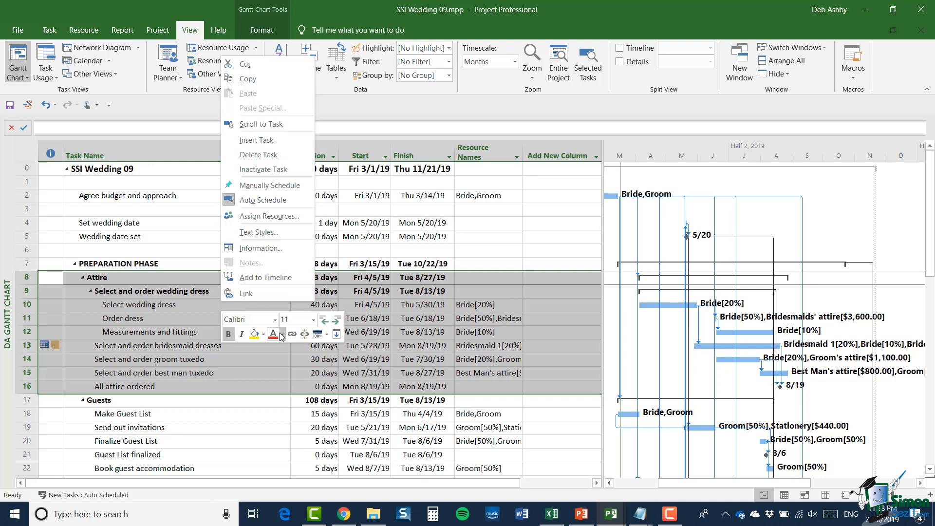
left_click(275, 320)
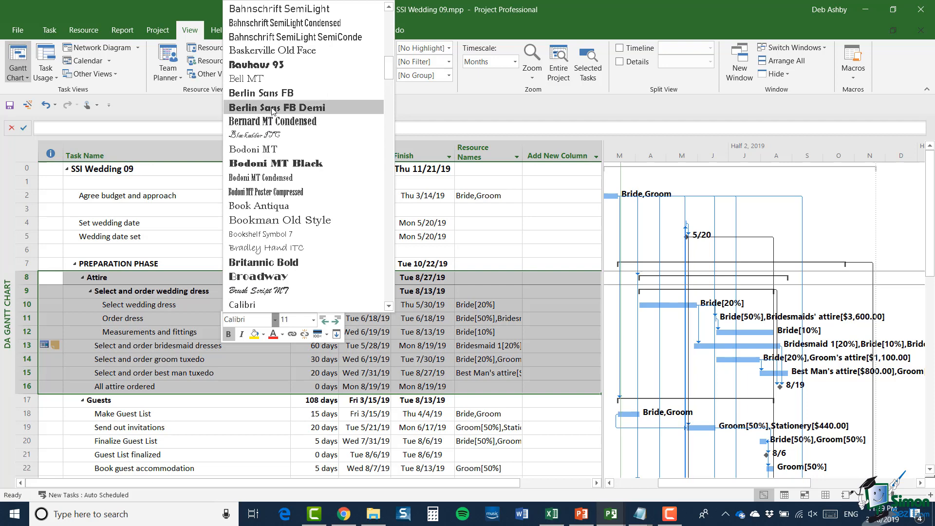
left_click(273, 107)
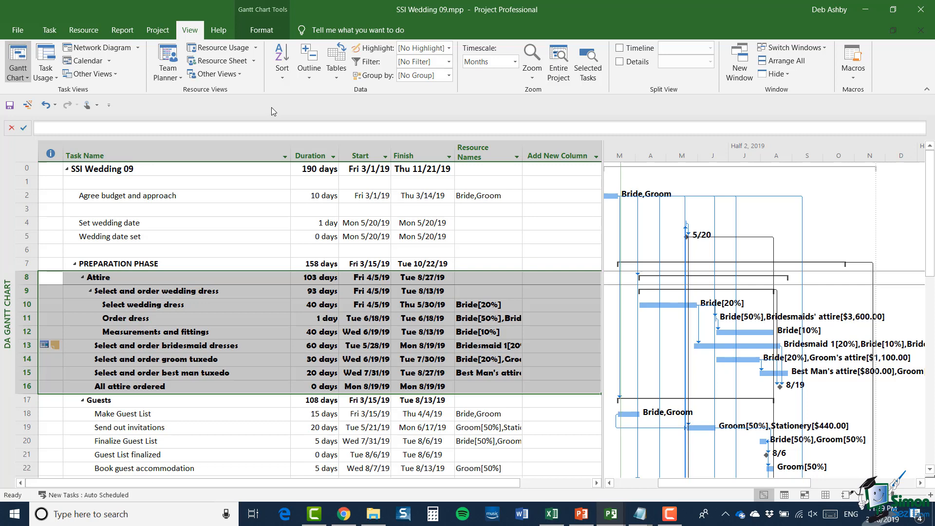
left_click(46, 105)
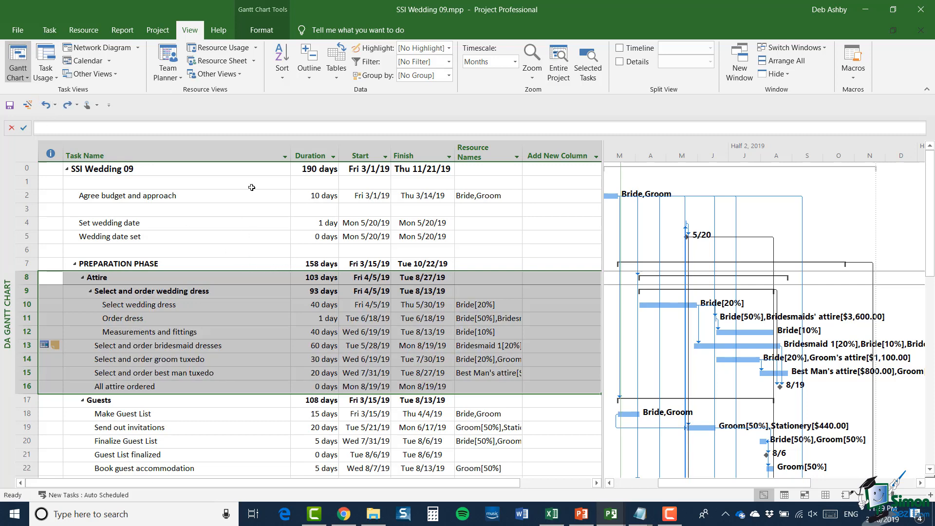
left_click(272, 229)
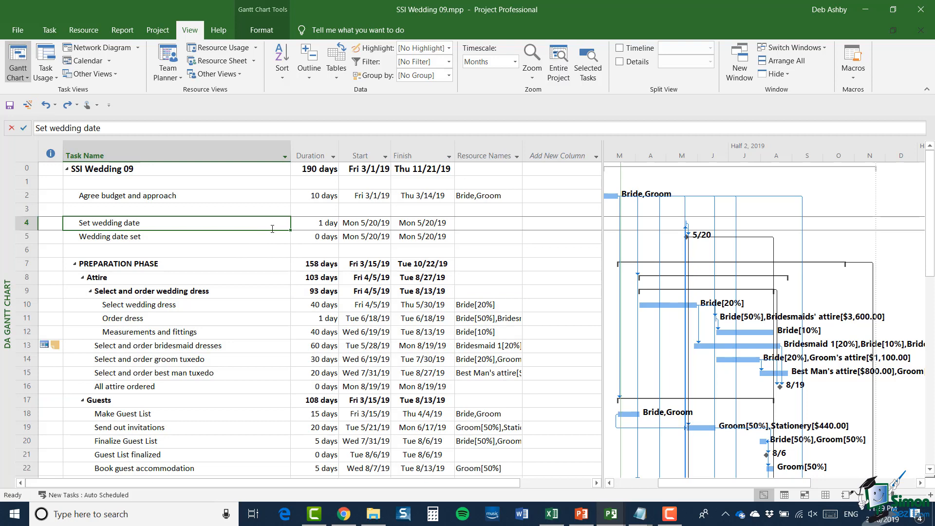
Try a text style of Elephant, size 14, for all items in the view, then undo it.
left_click(267, 33)
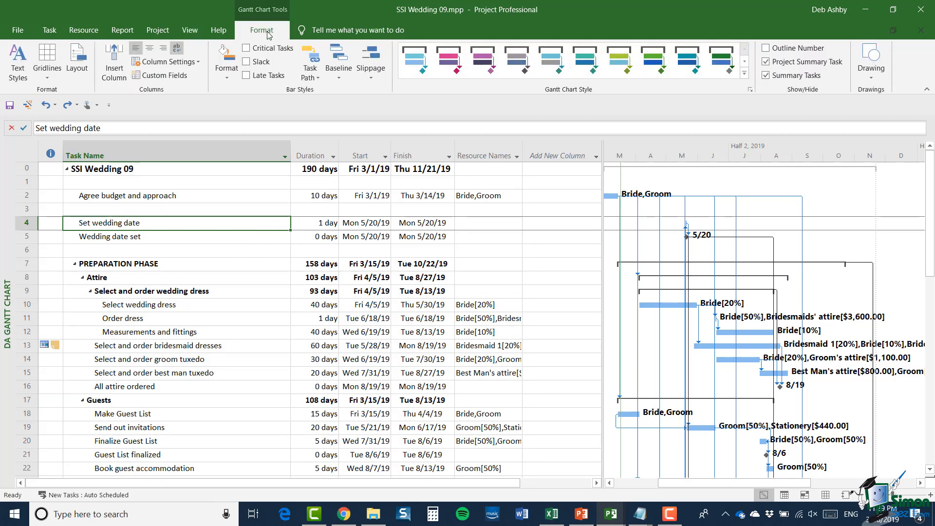
left_click(20, 68)
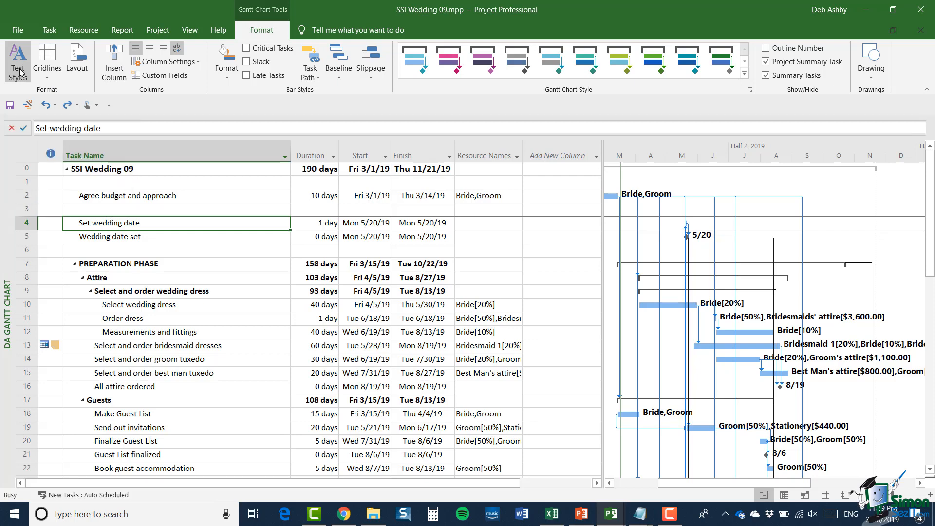
left_click(125, 112)
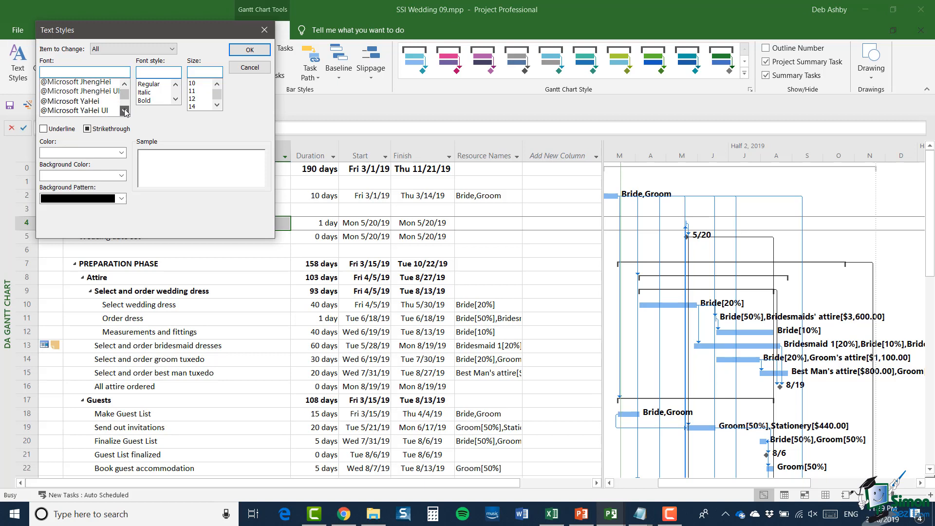
left_click(125, 111)
left_click(125, 112)
left_click_drag(126, 97, 126, 99)
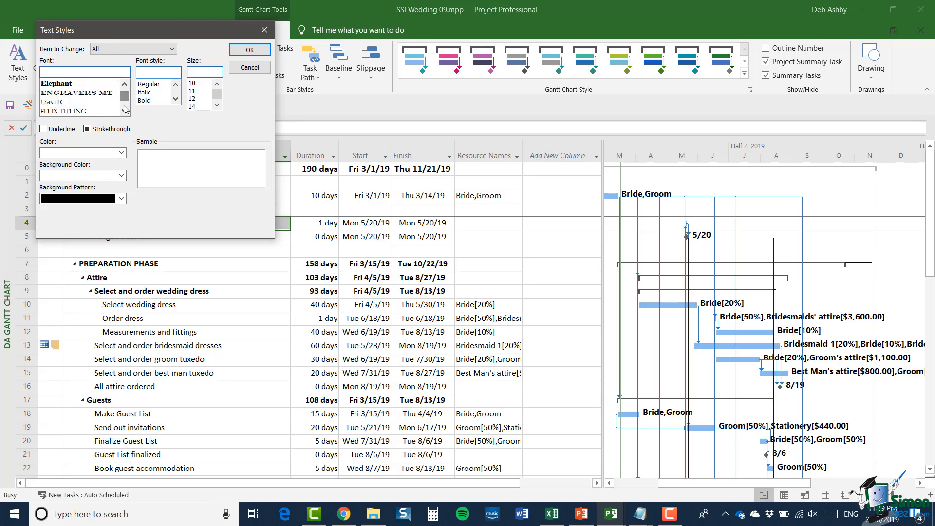
left_click(65, 85)
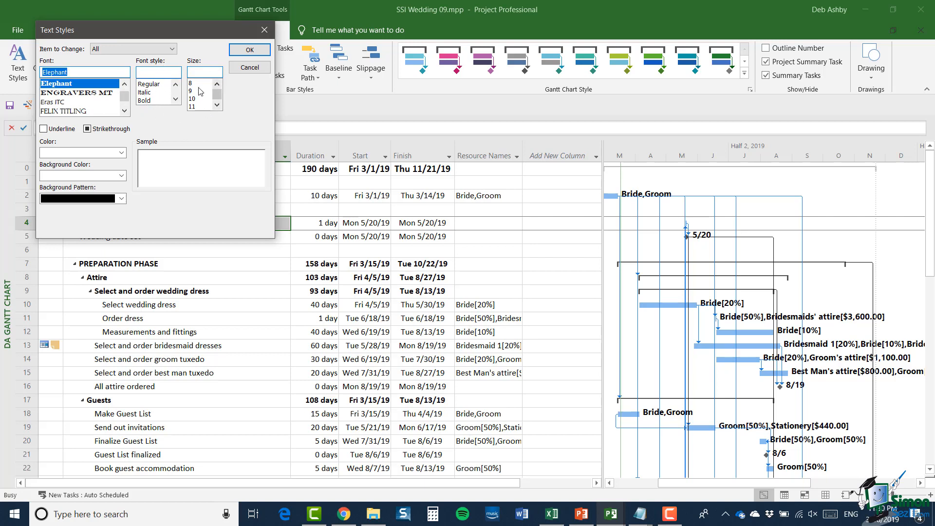
left_click(217, 105)
left_click(217, 104)
left_click(218, 105)
left_click(193, 99)
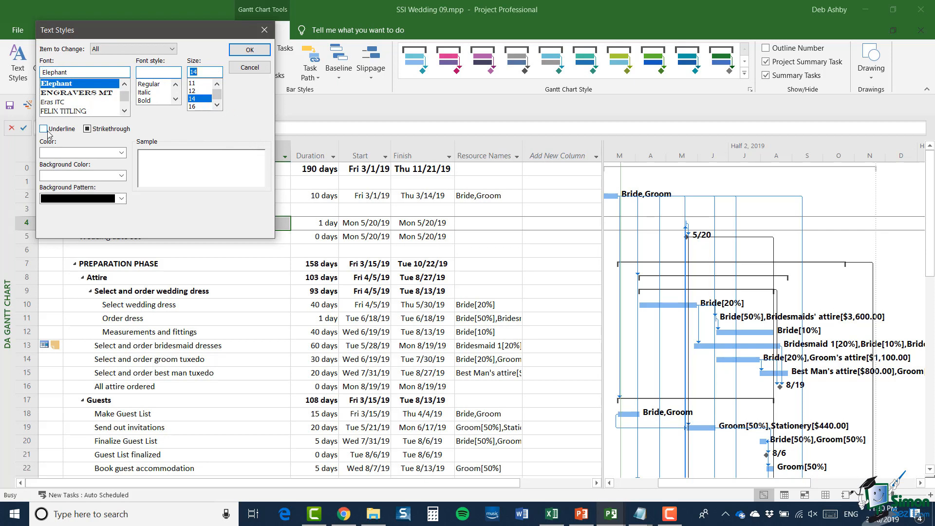
left_click(250, 51)
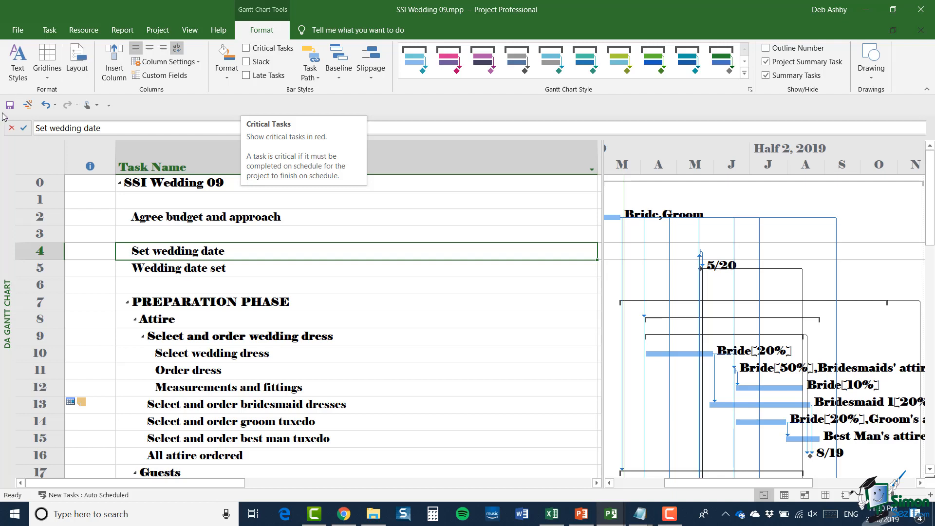
left_click(46, 105)
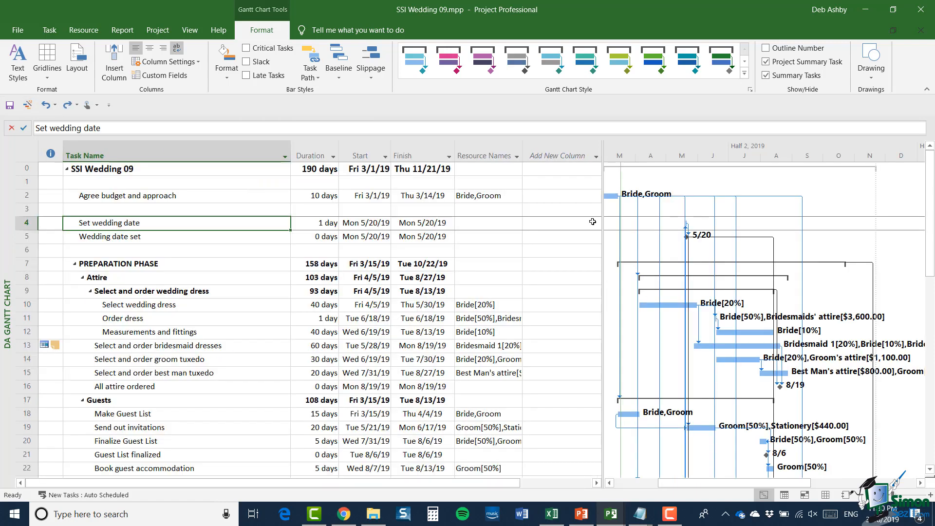
Narrow the table area so it ends at the Finish column, and look through the available Gantt chart styles without applying one.
left_click_drag(603, 215, 453, 215)
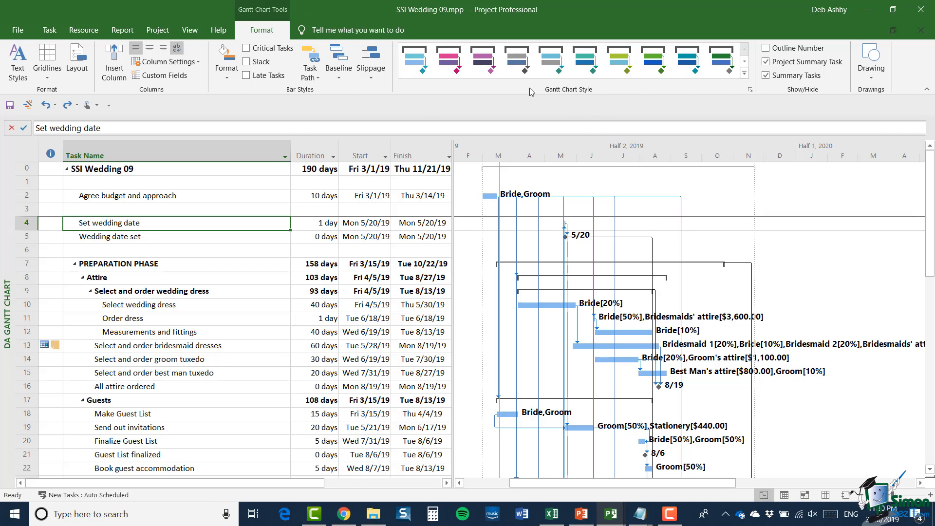
left_click(745, 73)
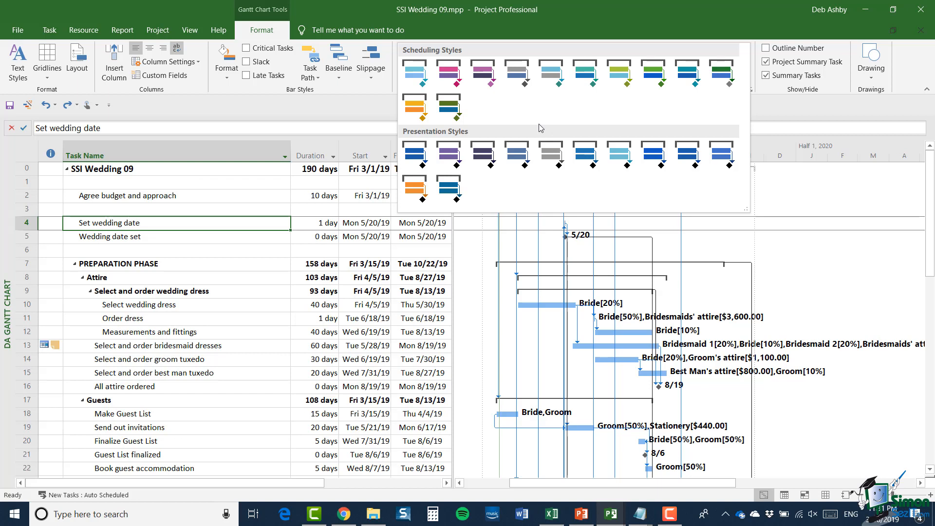
left_click(559, 14)
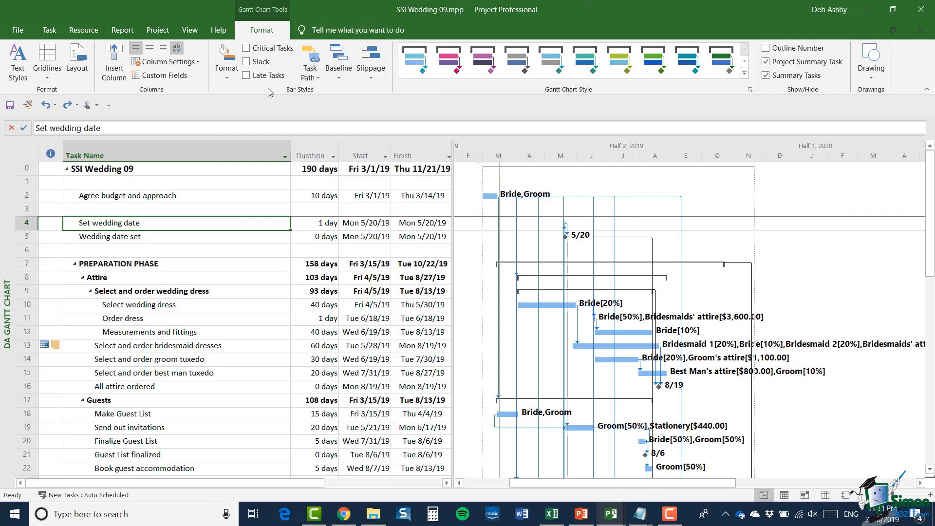
Edit the Task bar style so the bars have a solid circled diamond shape at both the start and the end, and apply it.
left_click(227, 78)
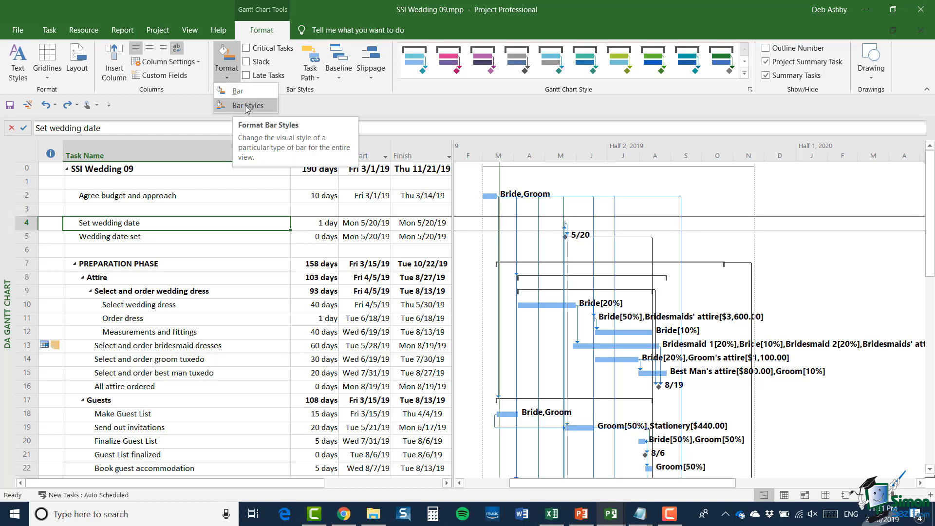
left_click(246, 107)
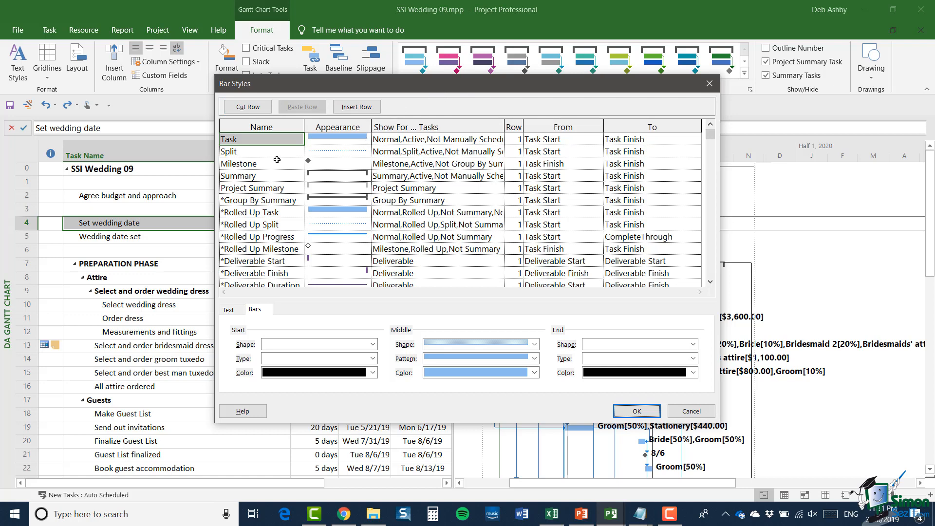
left_click(711, 151)
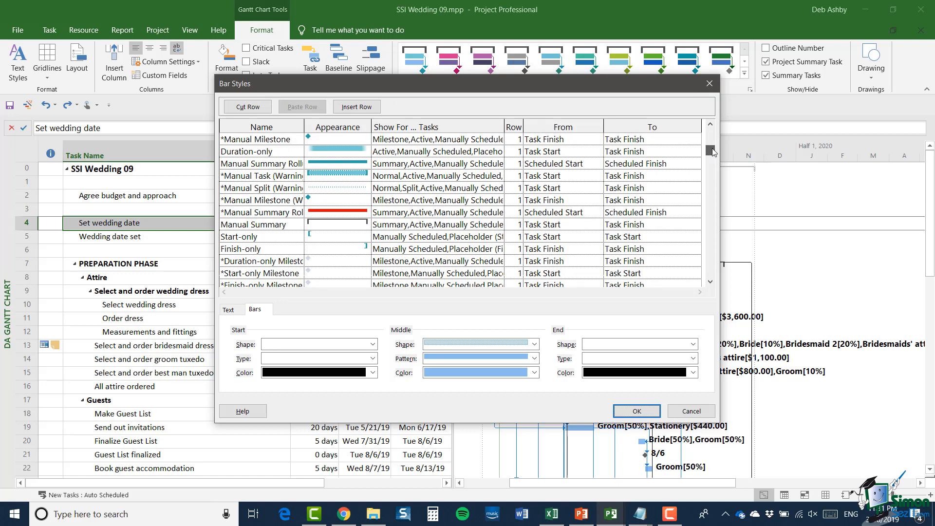
left_click_drag(711, 152, 711, 135)
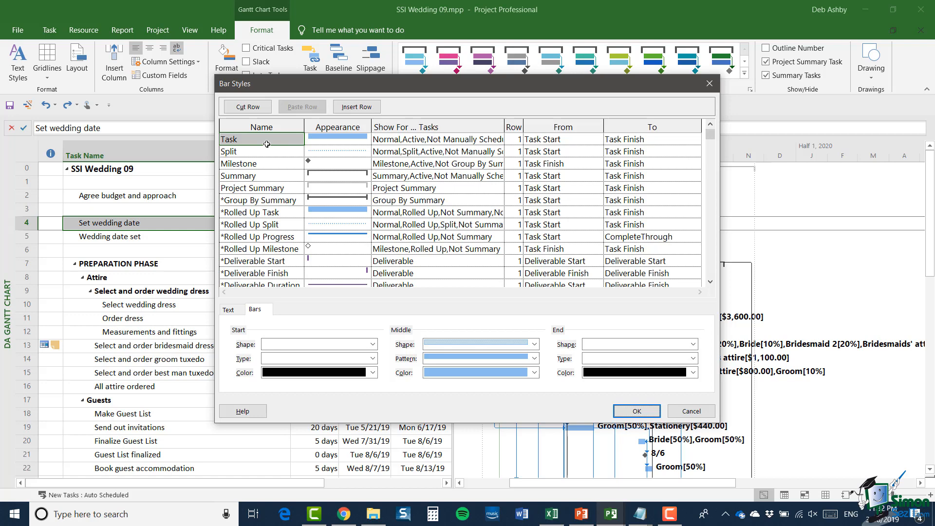
left_click(333, 140)
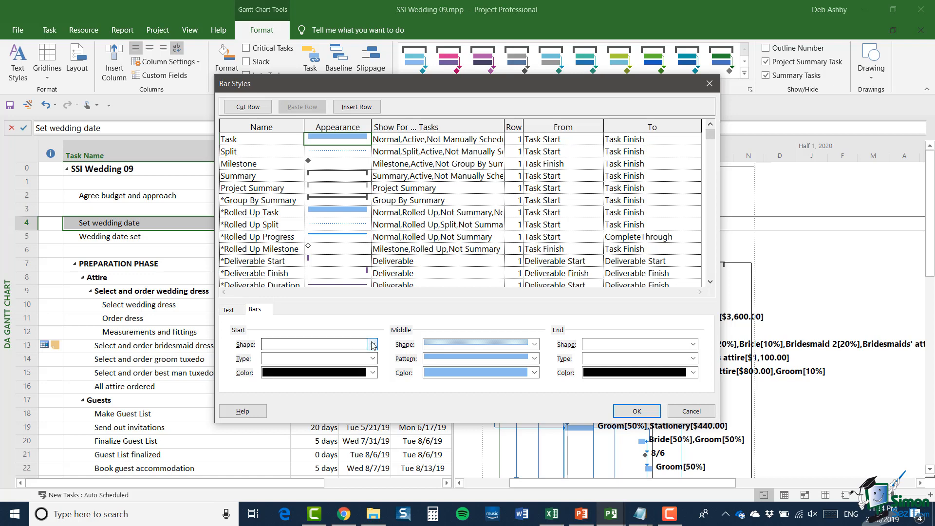
left_click(373, 344)
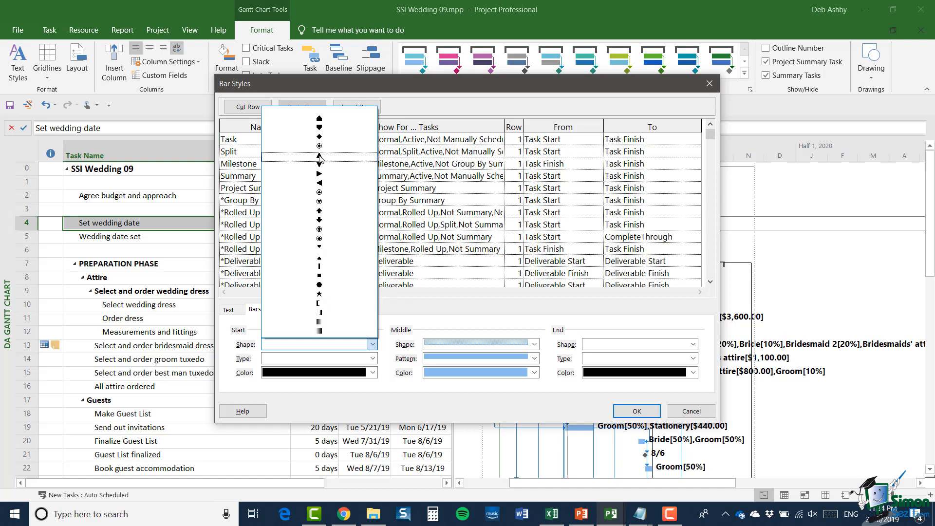
left_click(339, 148)
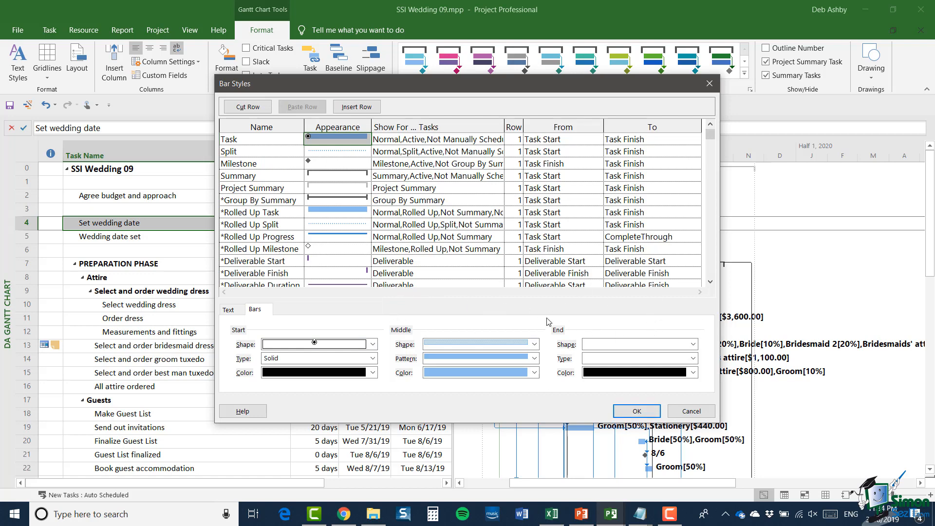
left_click(693, 345)
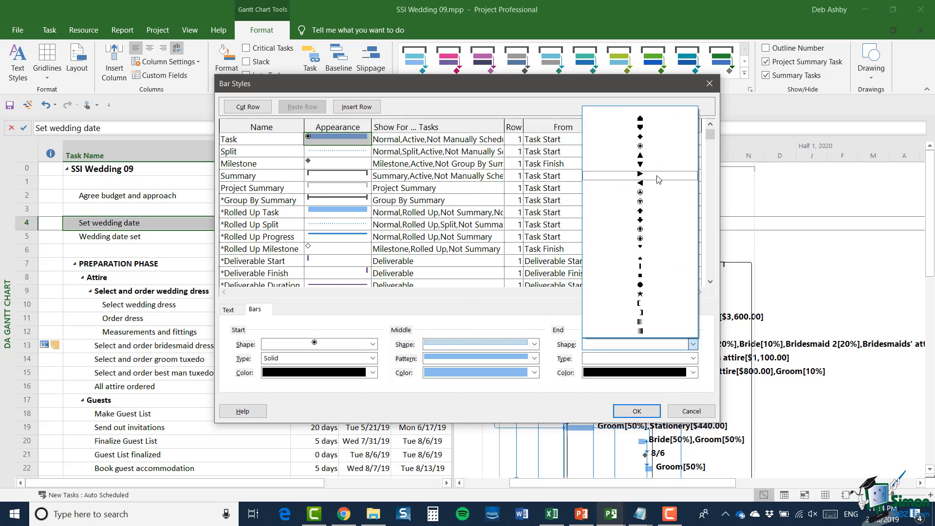
left_click(663, 149)
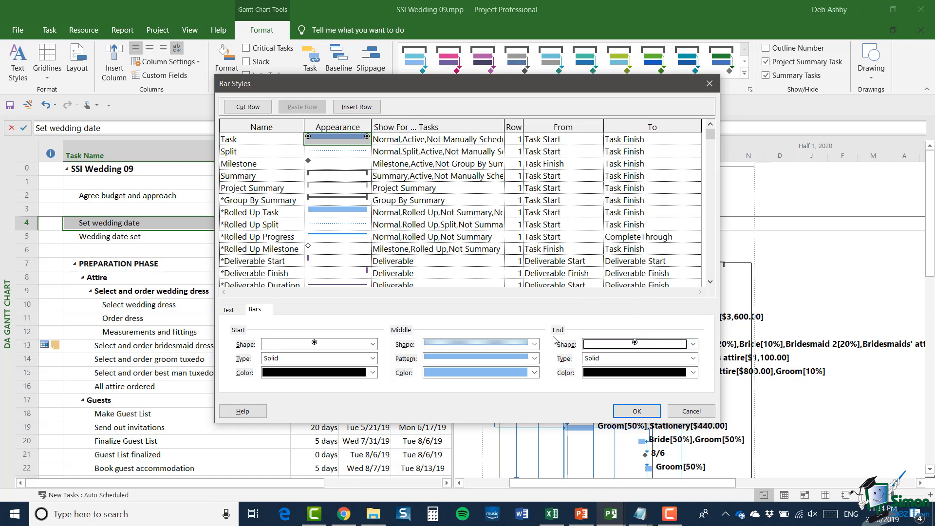
left_click(637, 411)
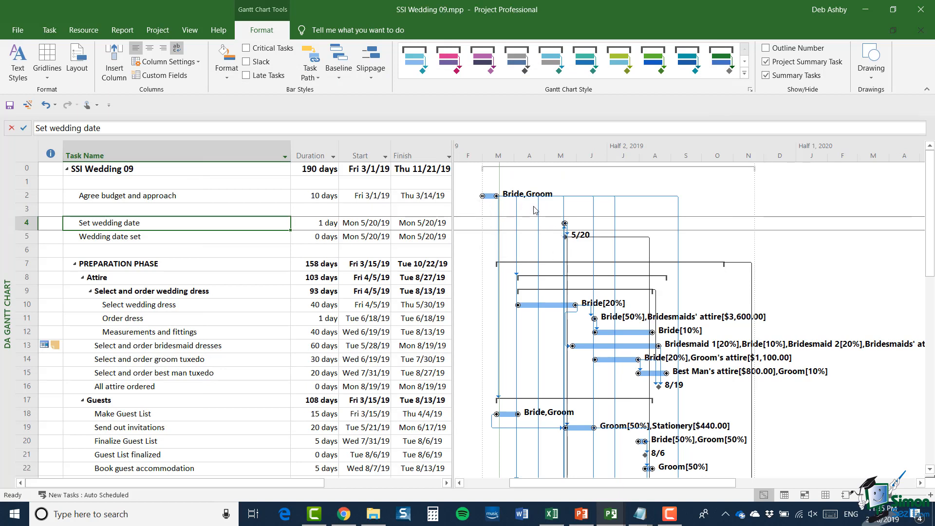
Change the middle pattern of the Task bar style to a light vertical-line hatch and apply it to the chart.
left_click(227, 73)
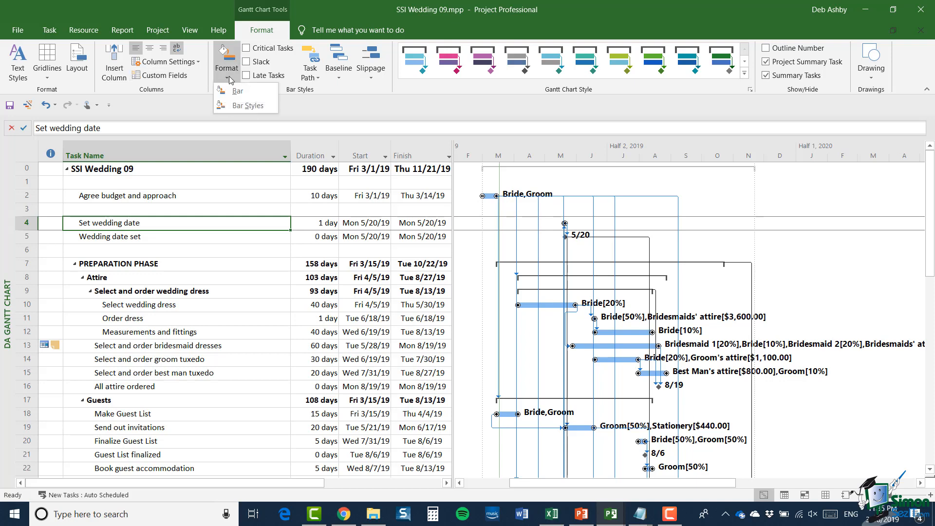
left_click(239, 106)
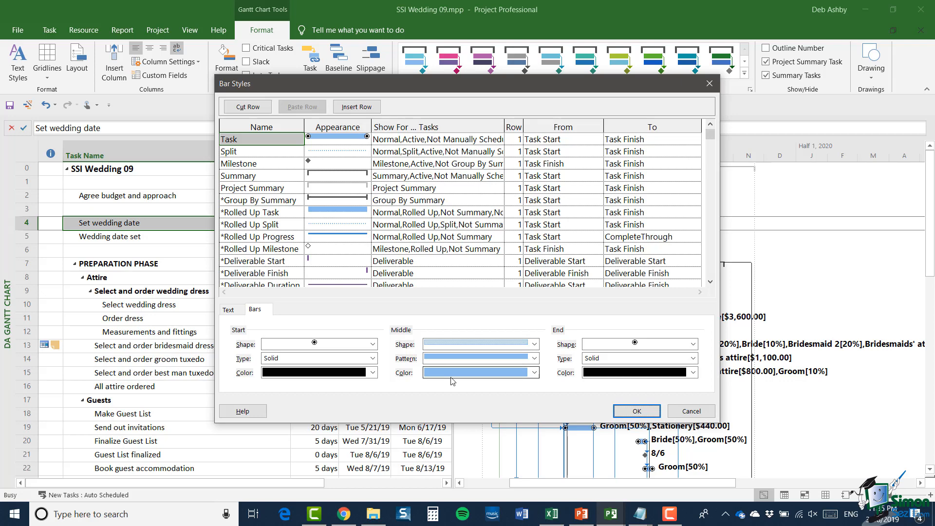
left_click(535, 358)
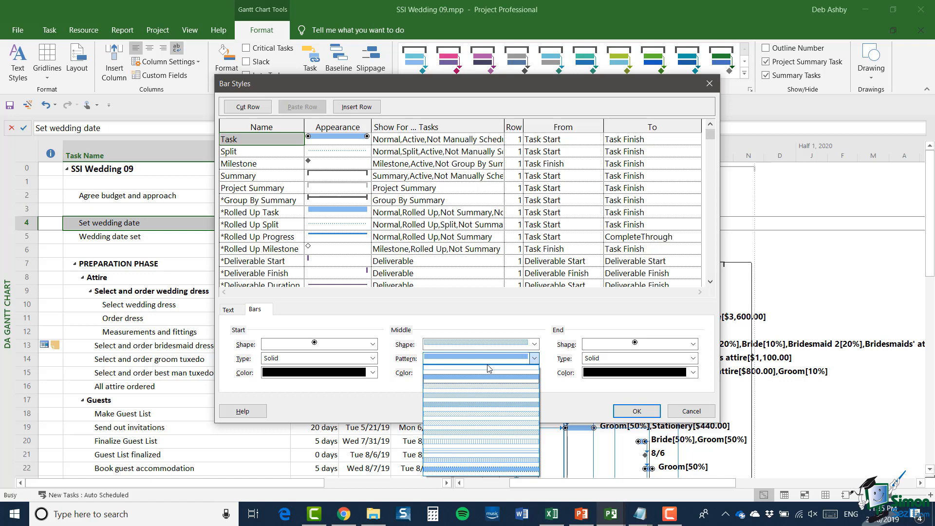
left_click(455, 444)
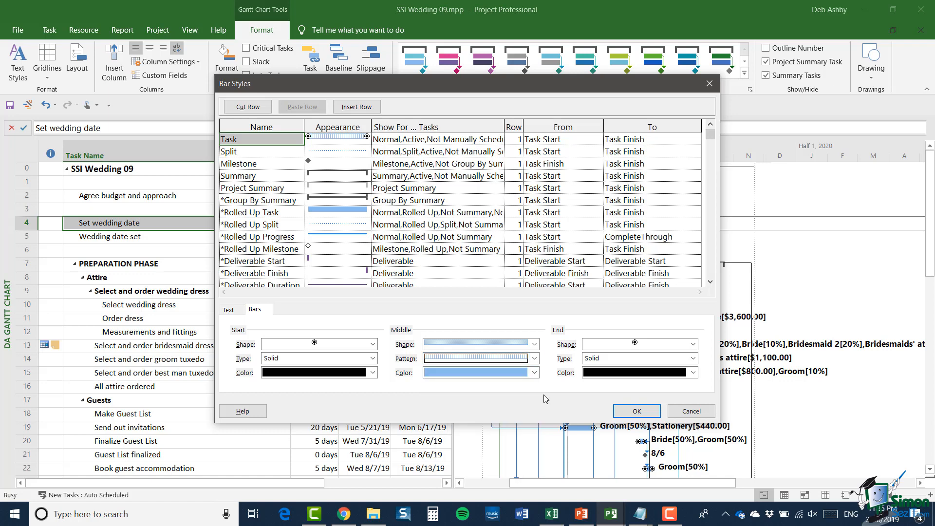
left_click(635, 414)
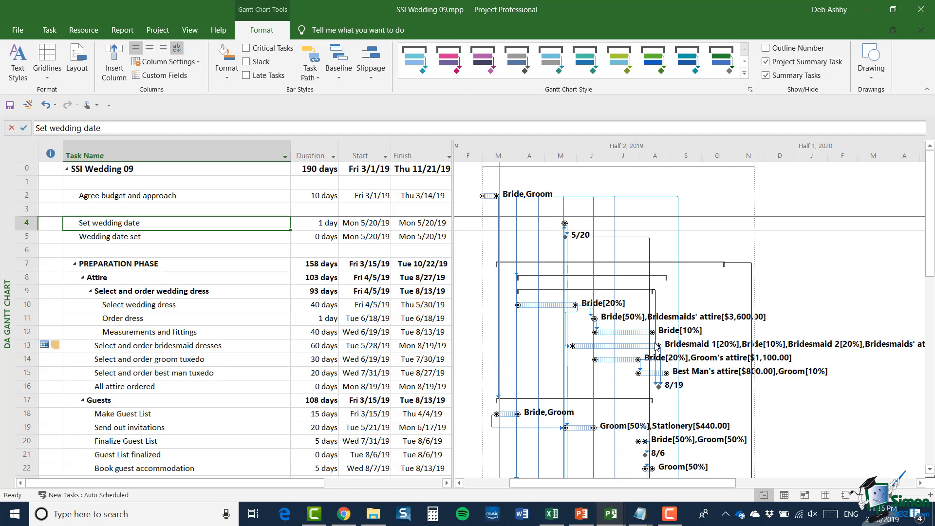
Set the text to the right of the Task bars to the Cost field in the bar styles and apply it.
left_click(226, 77)
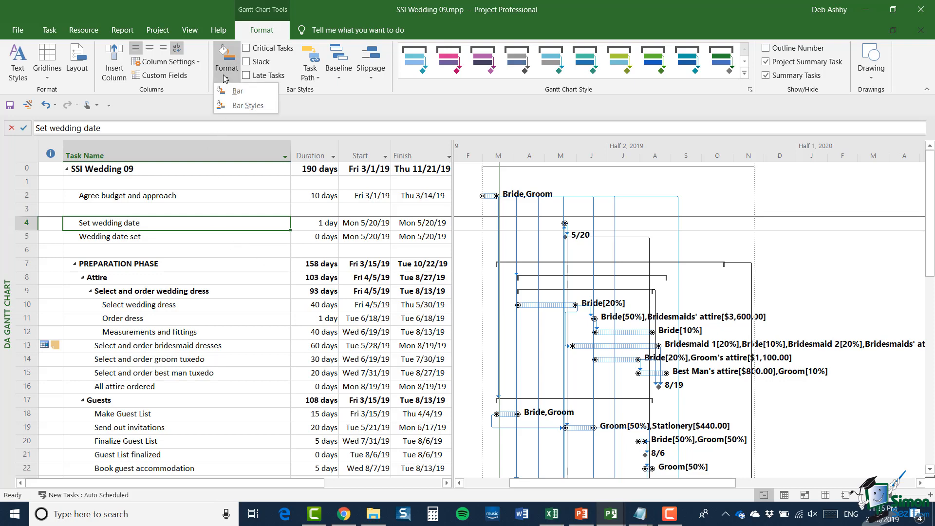
left_click(226, 112)
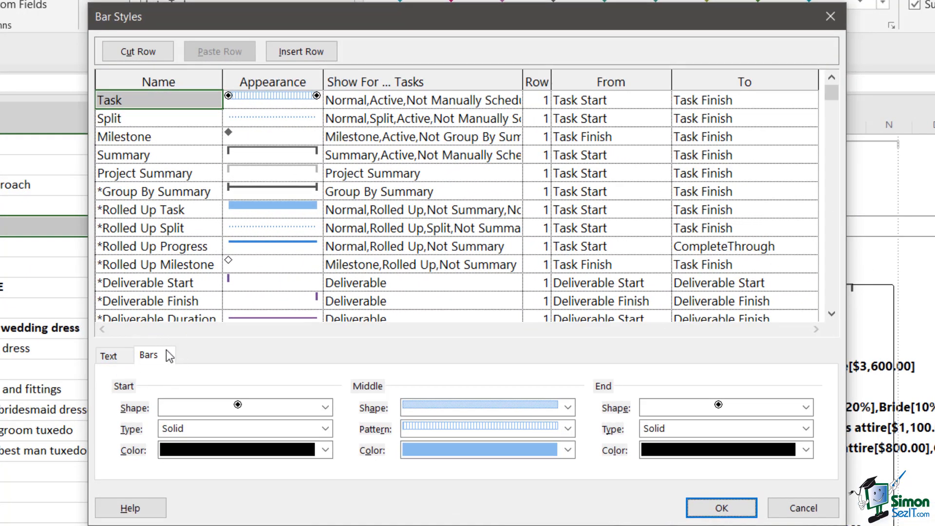
left_click(109, 356)
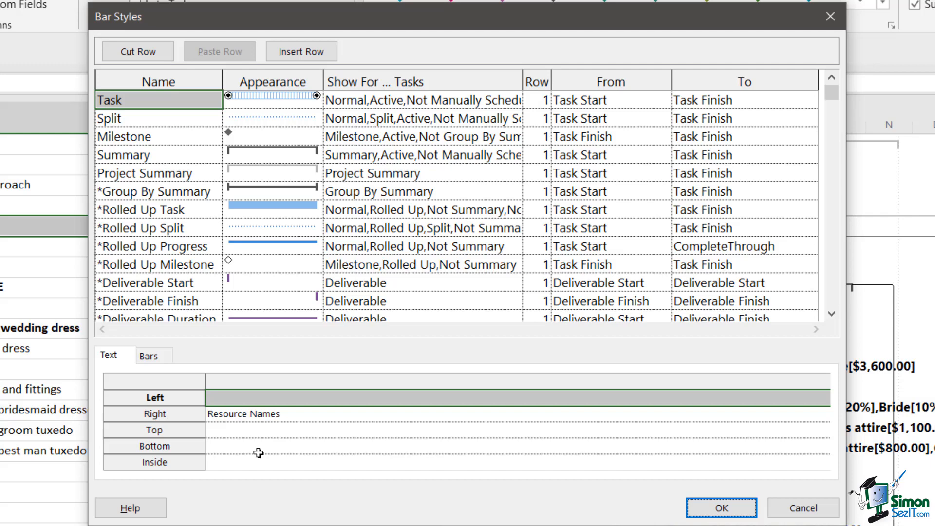
left_click(279, 417)
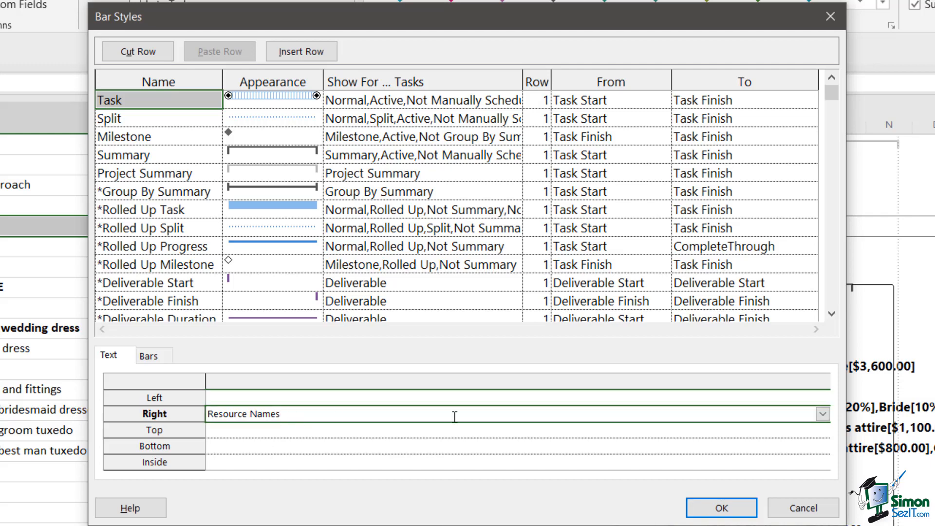
left_click(822, 415)
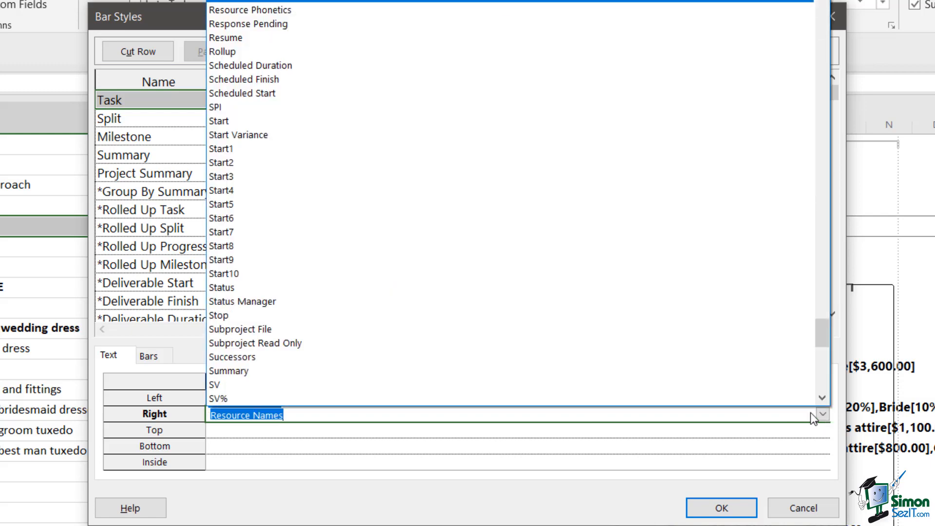
scroll(553, 277, "up", 5)
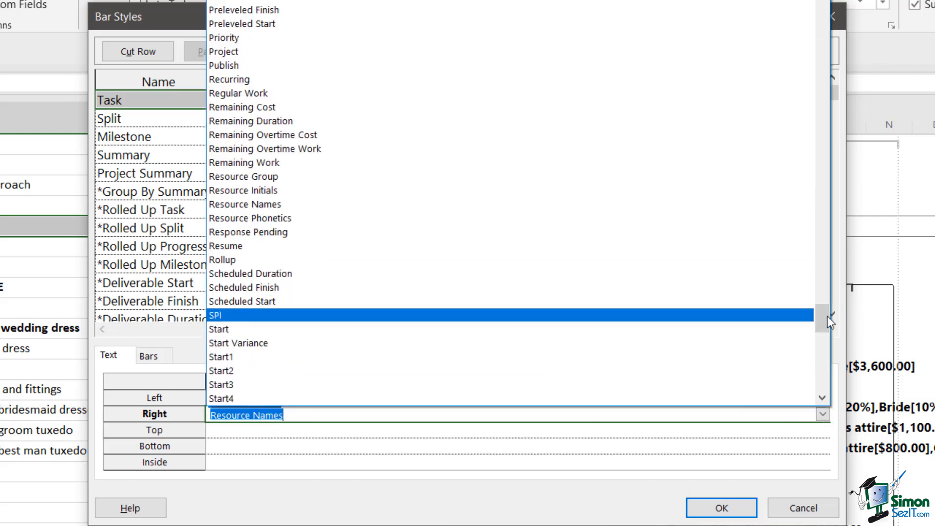
left_click_drag(824, 314, 824, 171)
left_click(284, 176)
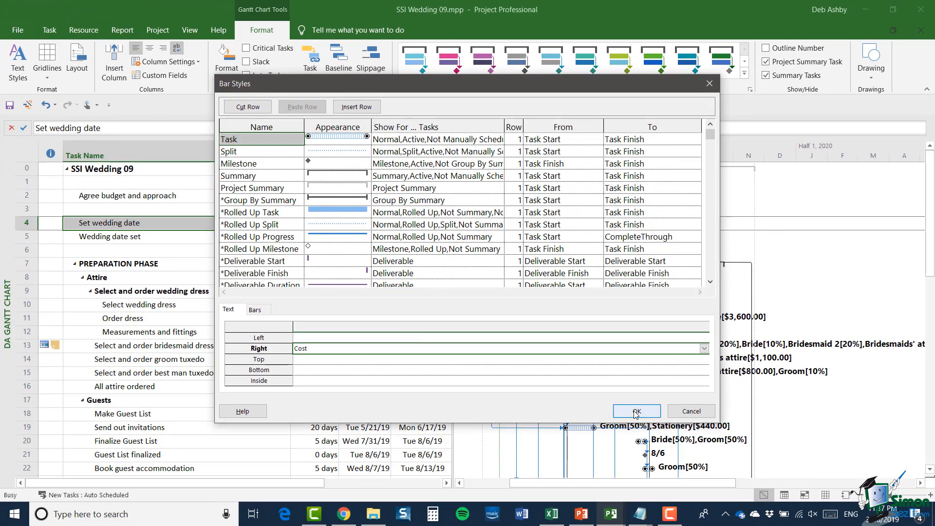
left_click(636, 412)
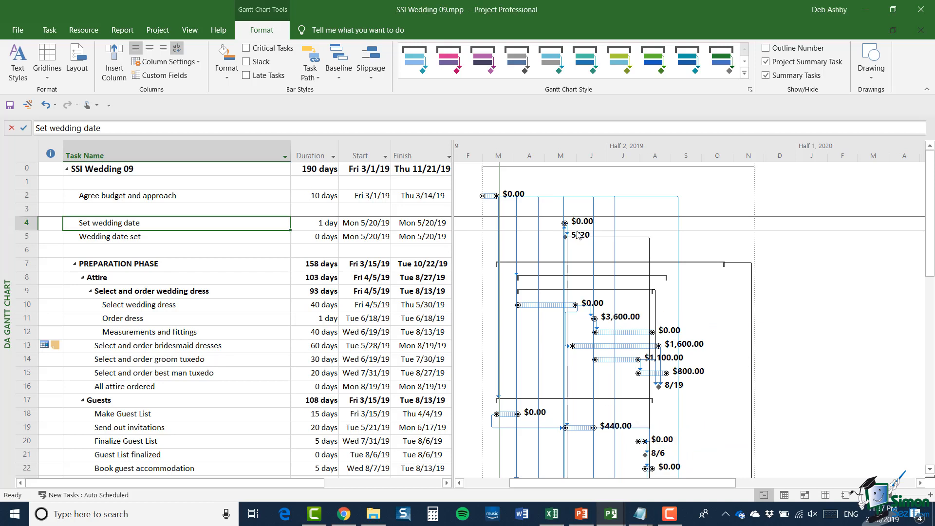